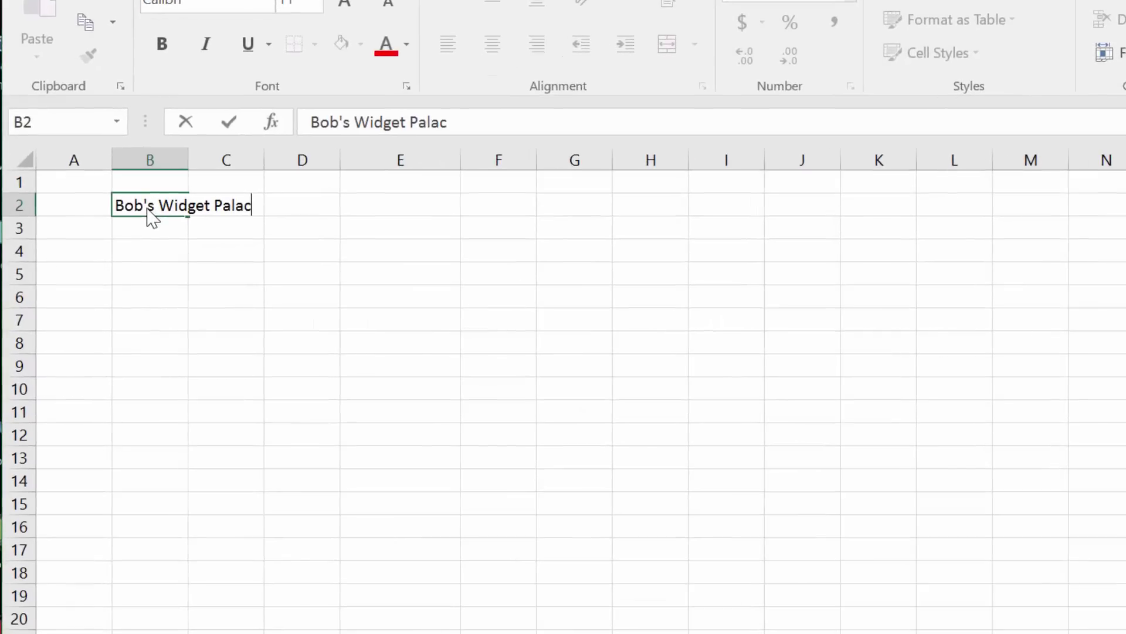
Finish the title "Bob's Widget Palace" in B2 and format it bold at font size 20
{"action": "key", "text": "Return"}
{"action": "left_click", "coordinate": [137, 222]}
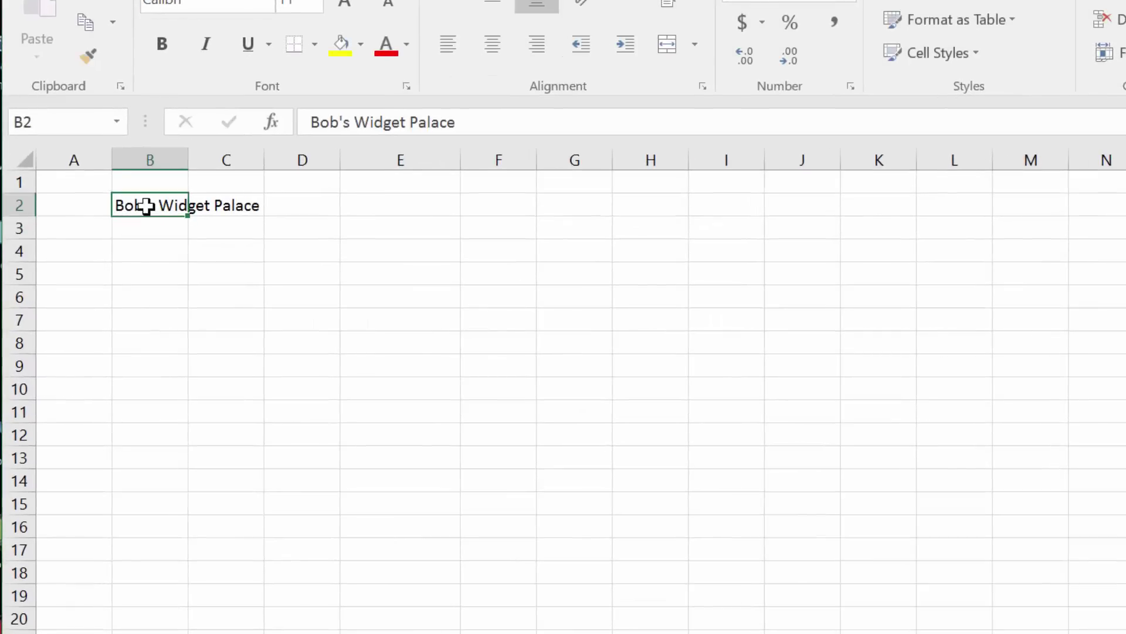
{"action": "left_click", "coordinate": [172, 51]}
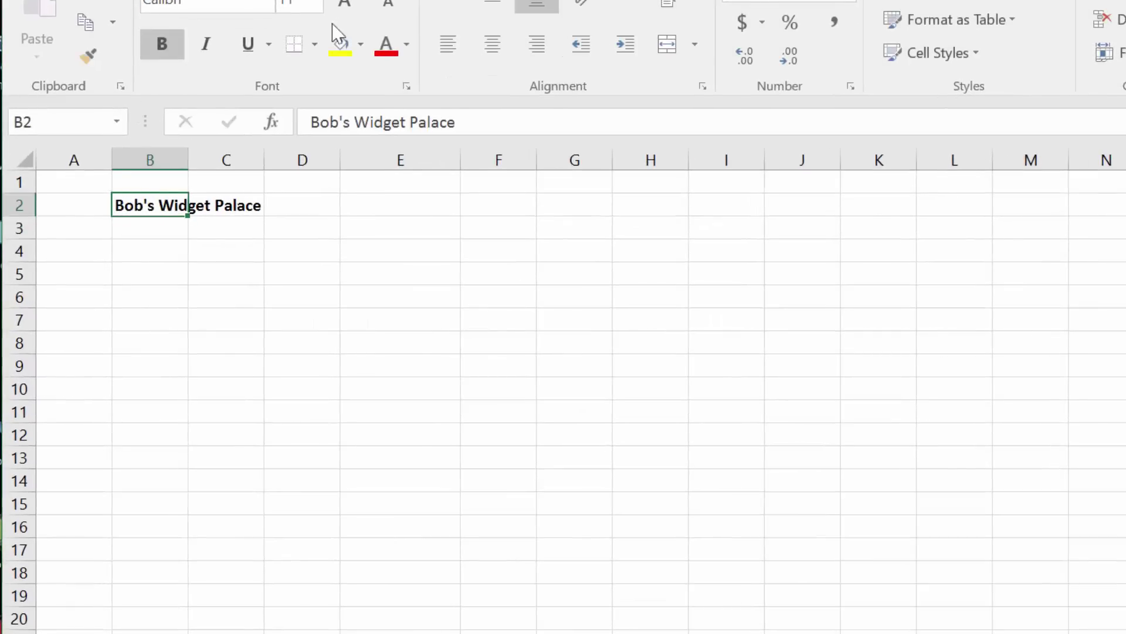
{"action": "left_click", "coordinate": [344, 5]}
{"action": "left_click", "coordinate": [344, 5]}
{"action": "left_click", "coordinate": [344, 4]}
{"action": "left_click", "coordinate": [344, 4]}
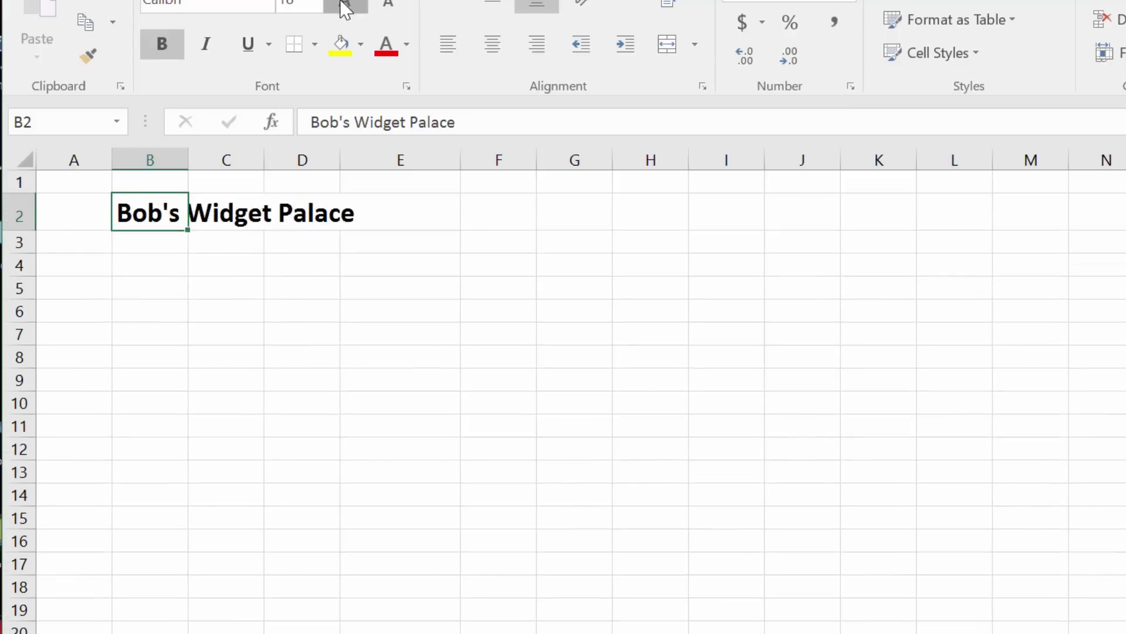
{"action": "left_click", "coordinate": [344, 5]}
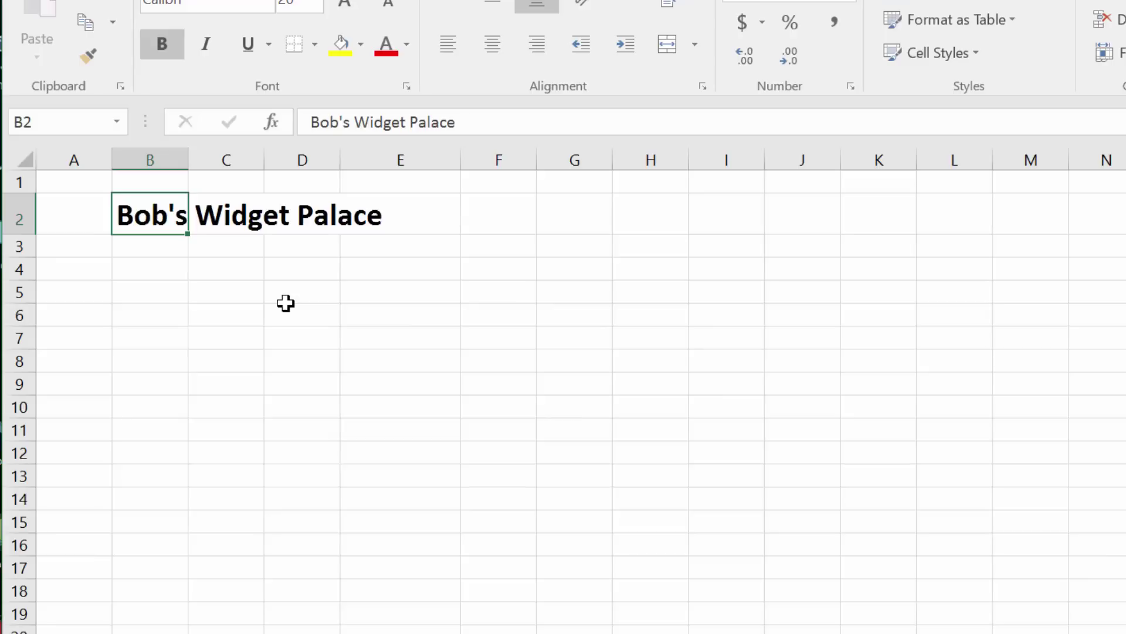
Enter the heading Qty in B6 and fill B7:B16 with the number series 1 to 10
{"action": "key", "text": "Down"}
{"action": "key", "text": "Down"}
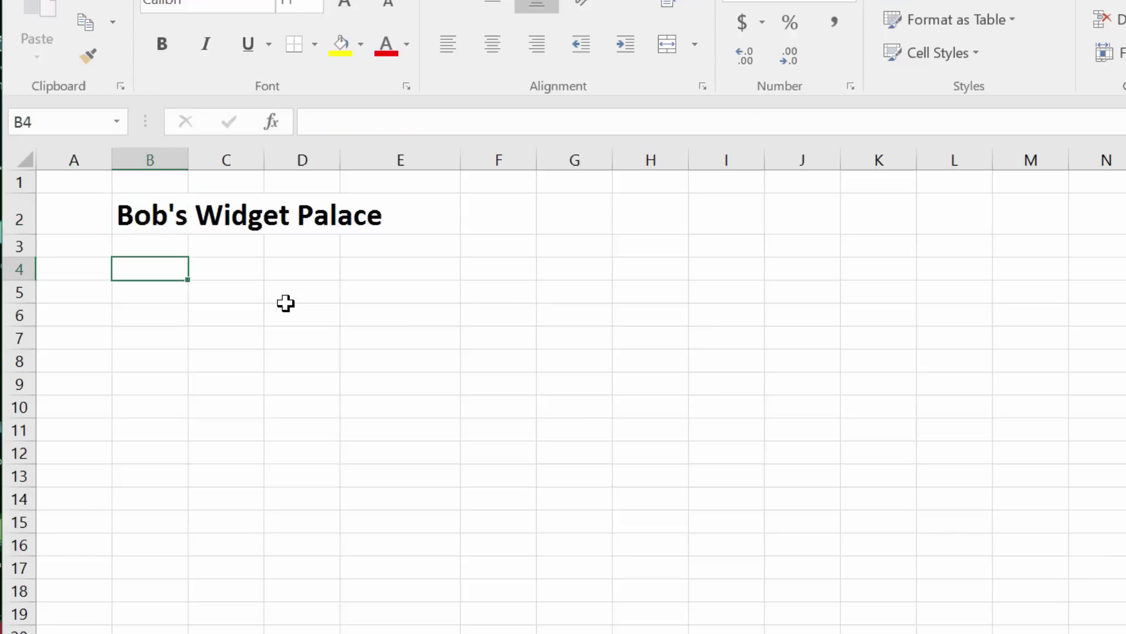
{"action": "key", "text": "Down"}
{"action": "key", "text": "Down"}
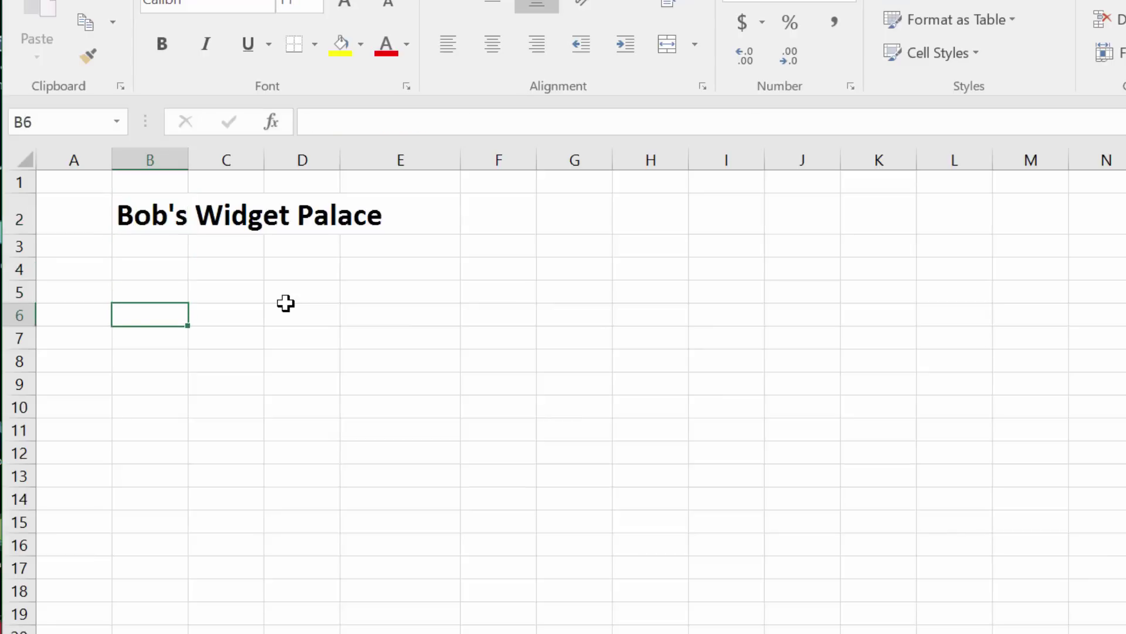
{"action": "type", "text": "Qty"}
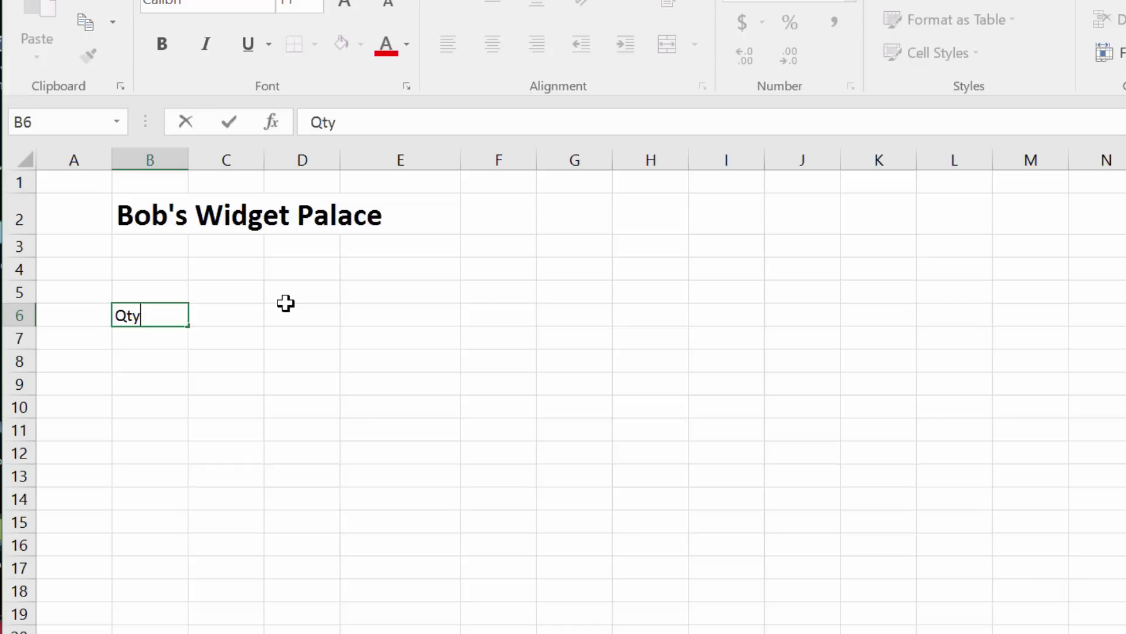
{"action": "key", "text": "Return"}
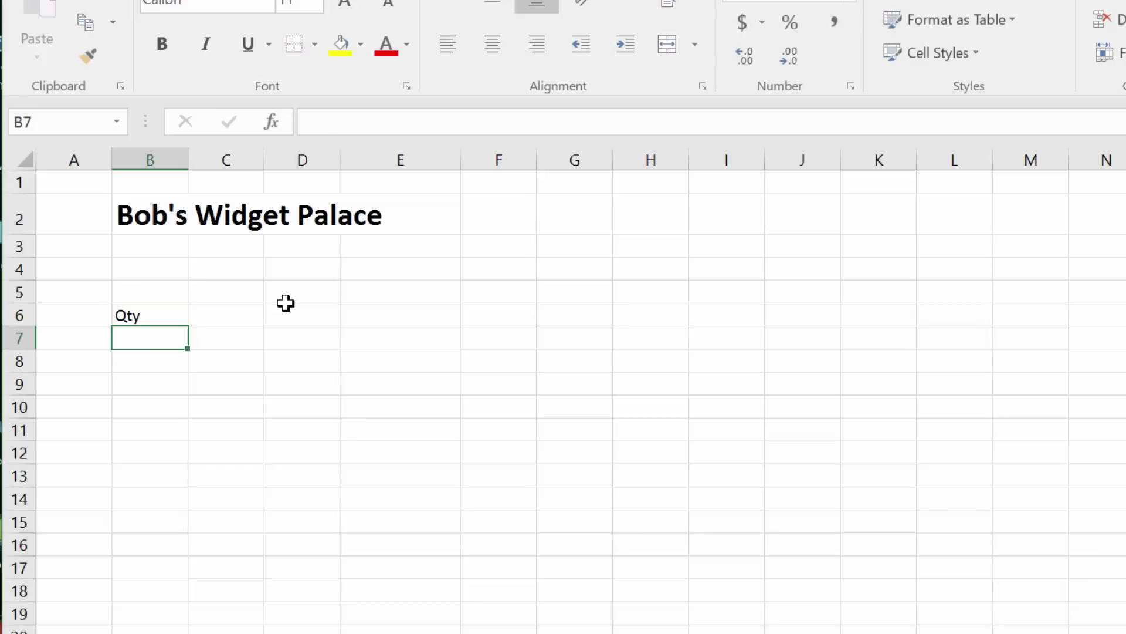
{"action": "type", "text": "1"}
{"action": "key", "text": "Return"}
{"action": "type", "text": "2"}
{"action": "key", "text": "Return"}
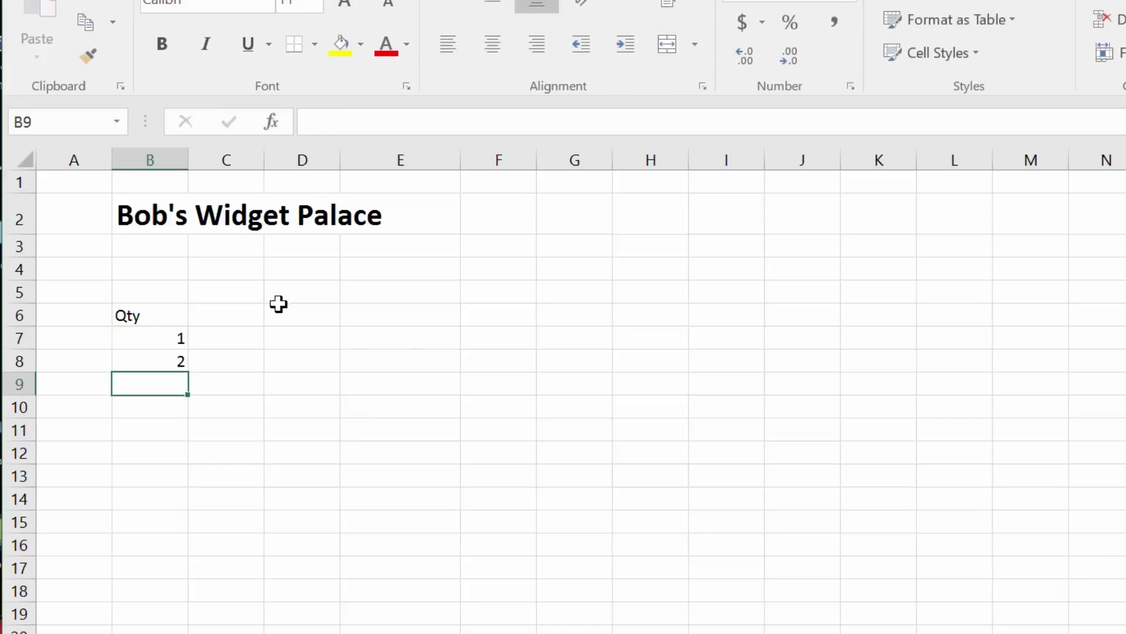
{"action": "left_click_drag", "start_coordinate": [125, 345], "coordinate": [190, 562]}
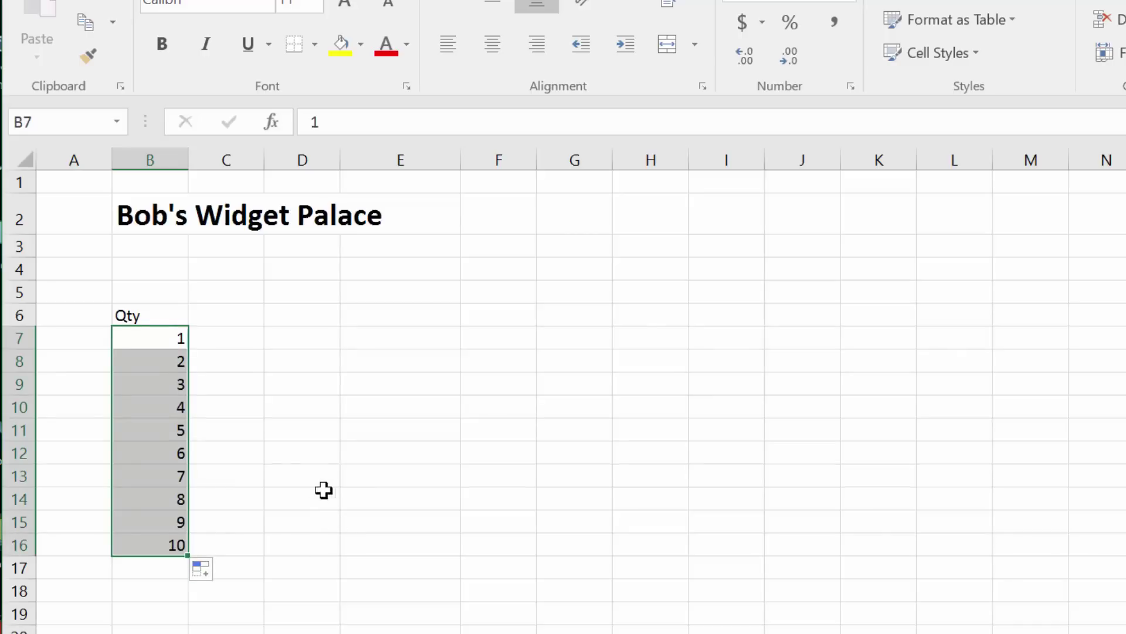
Enter the heading Cost in C6 and the formula =B7*5 in C7
{"action": "left_click", "coordinate": [237, 320]}
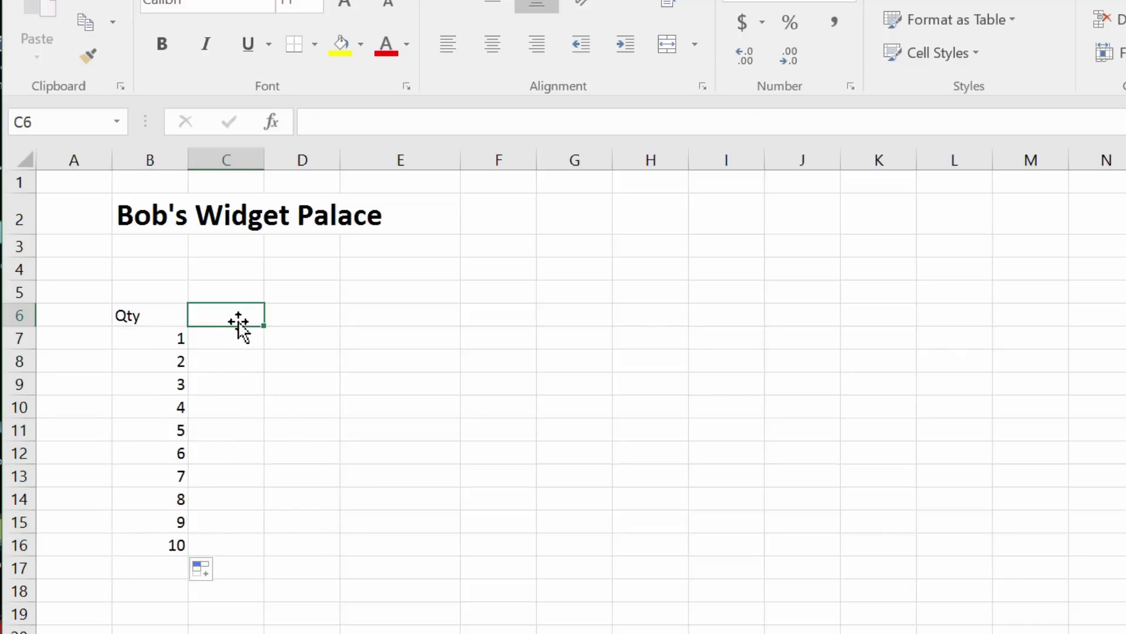
{"action": "type", "text": "Cost"}
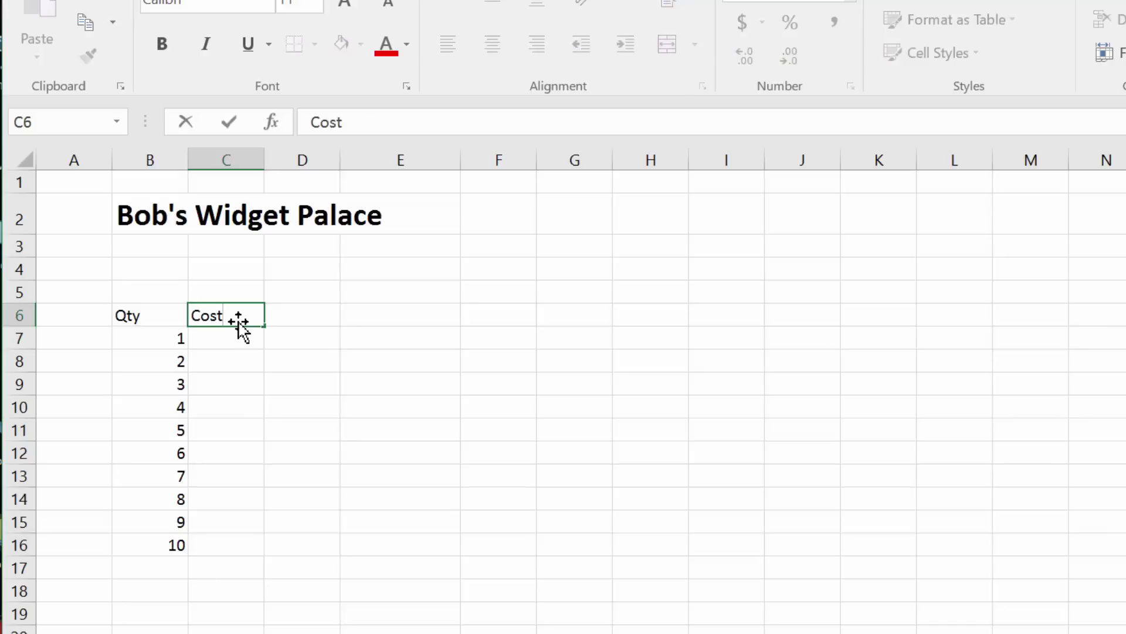
{"action": "key", "text": "Return"}
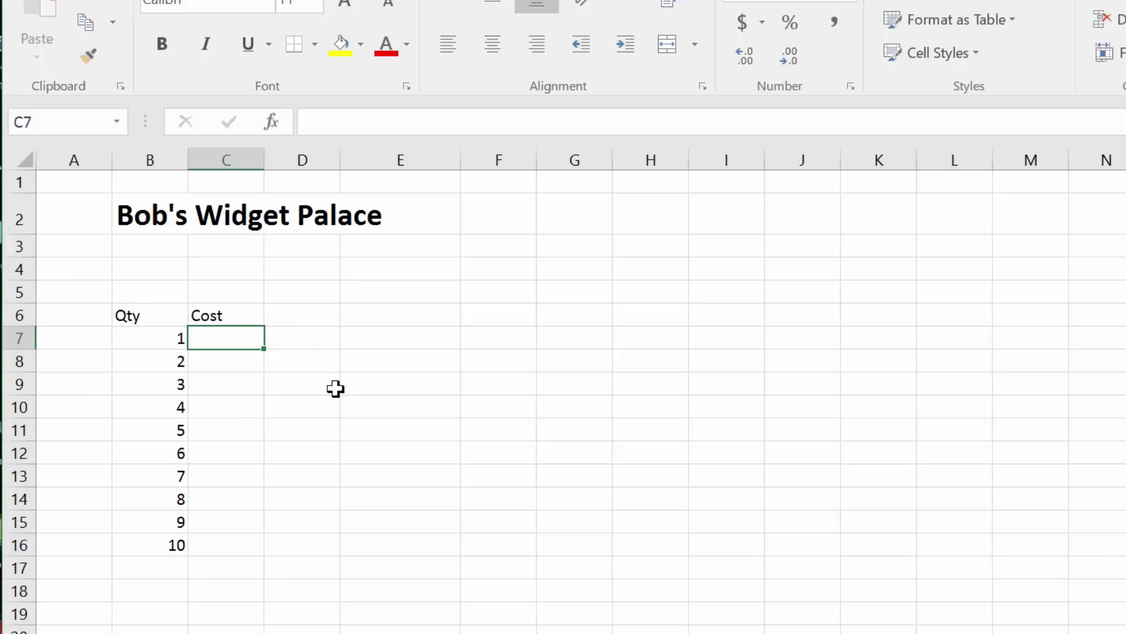
{"action": "type", "text": "="}
{"action": "key", "text": "Left"}
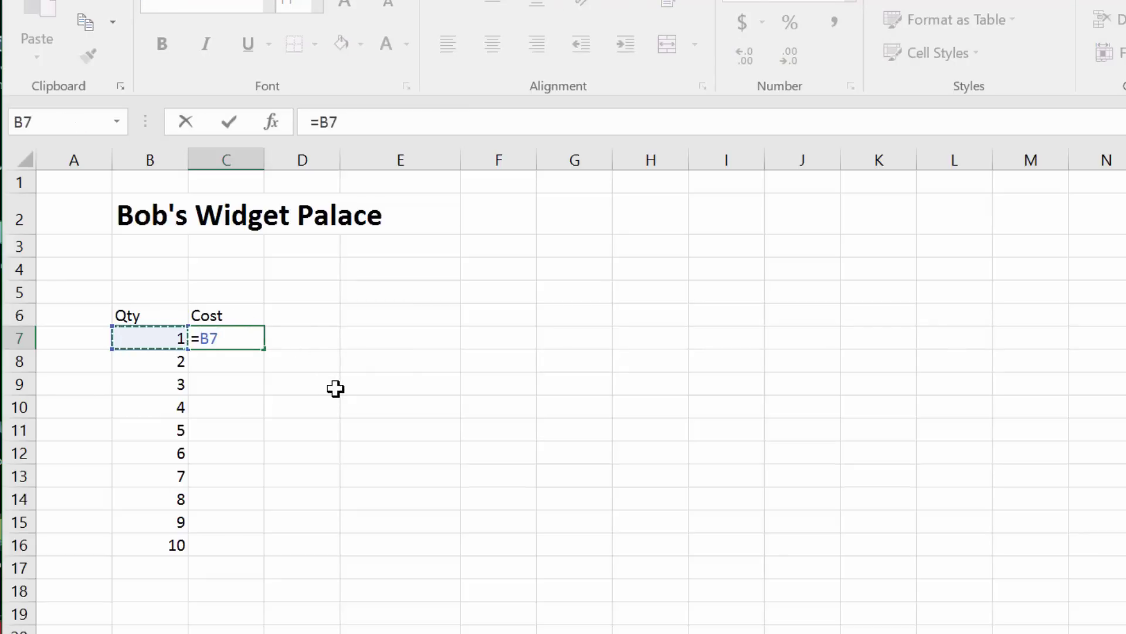
{"action": "type", "text": "*5"}
{"action": "key", "text": "Return"}
Apply the dollar accounting format to C7 and fill its formula down through C16
{"action": "left_click", "coordinate": [238, 339]}
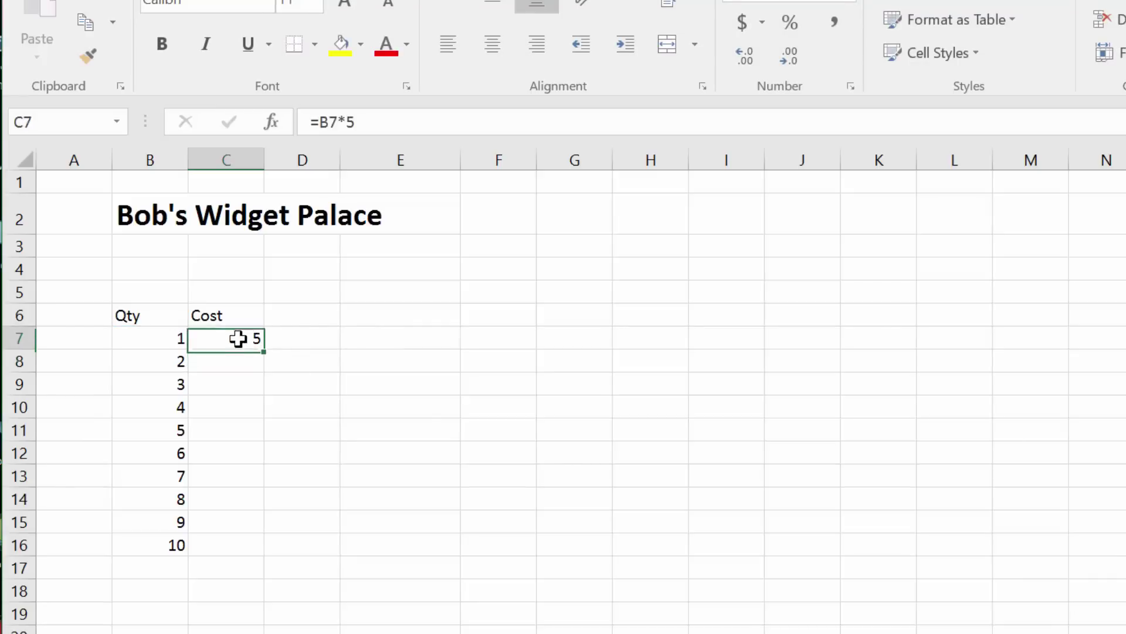
{"action": "left_click", "coordinate": [743, 22]}
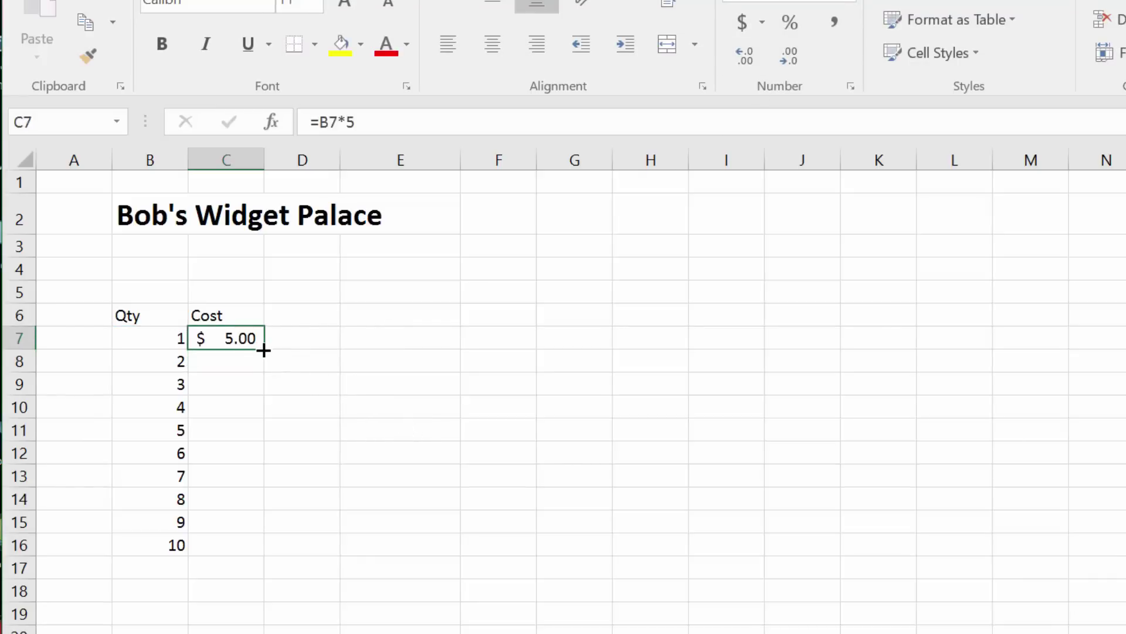
{"action": "left_click_drag", "start_coordinate": [263, 350], "coordinate": [257, 551]}
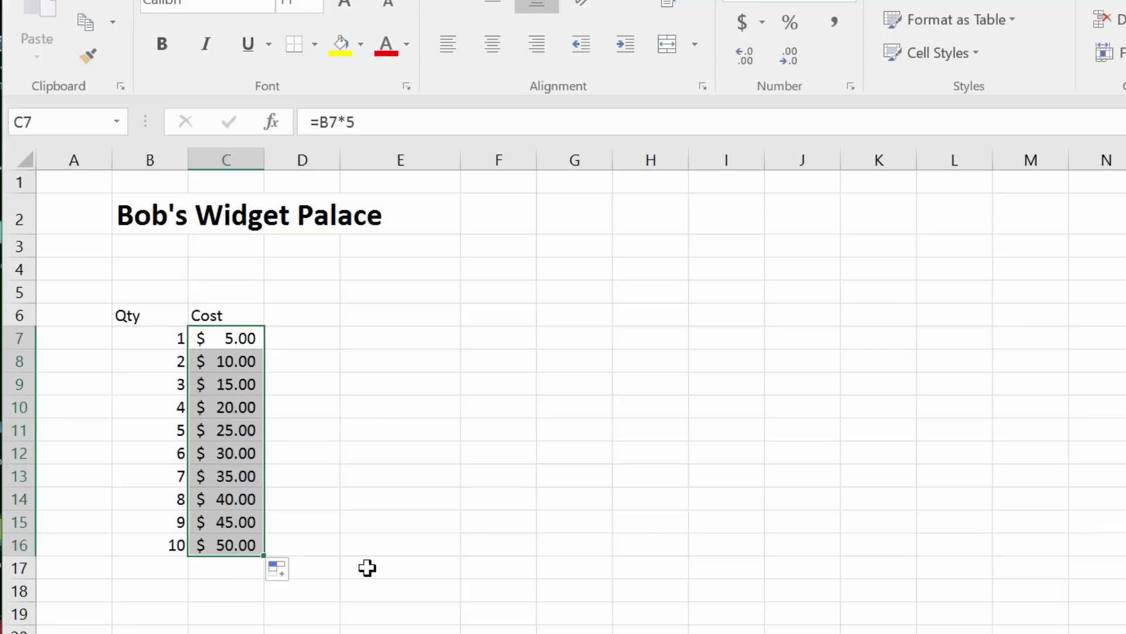
Change the formula in C7 to =B7*4 and fill it down through C16
{"action": "left_click", "coordinate": [296, 342]}
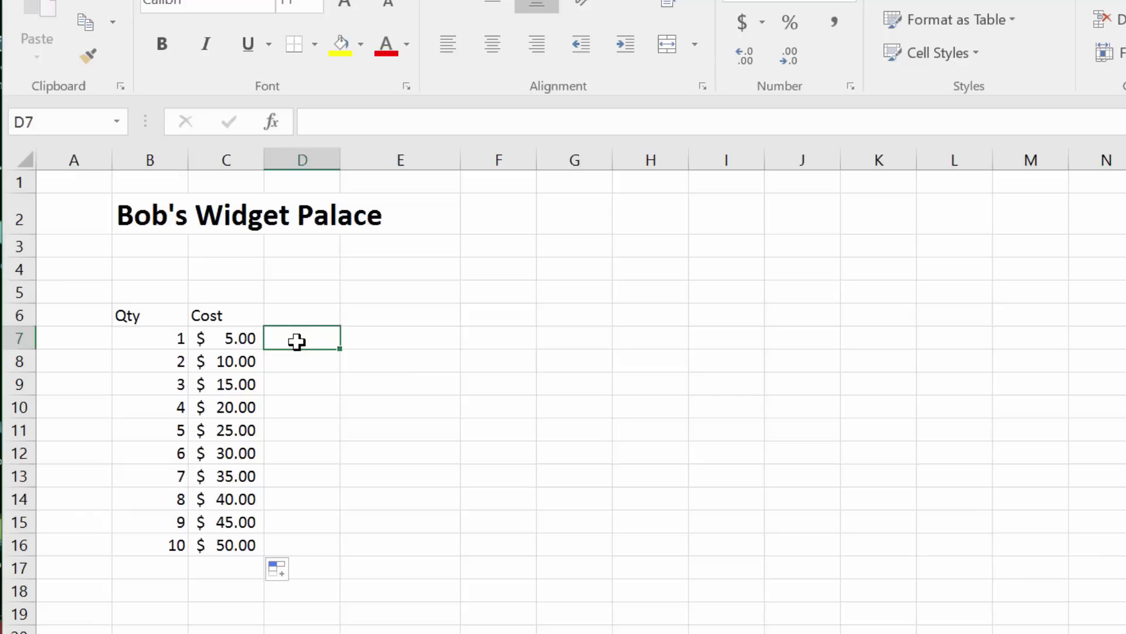
{"action": "key", "text": "Left"}
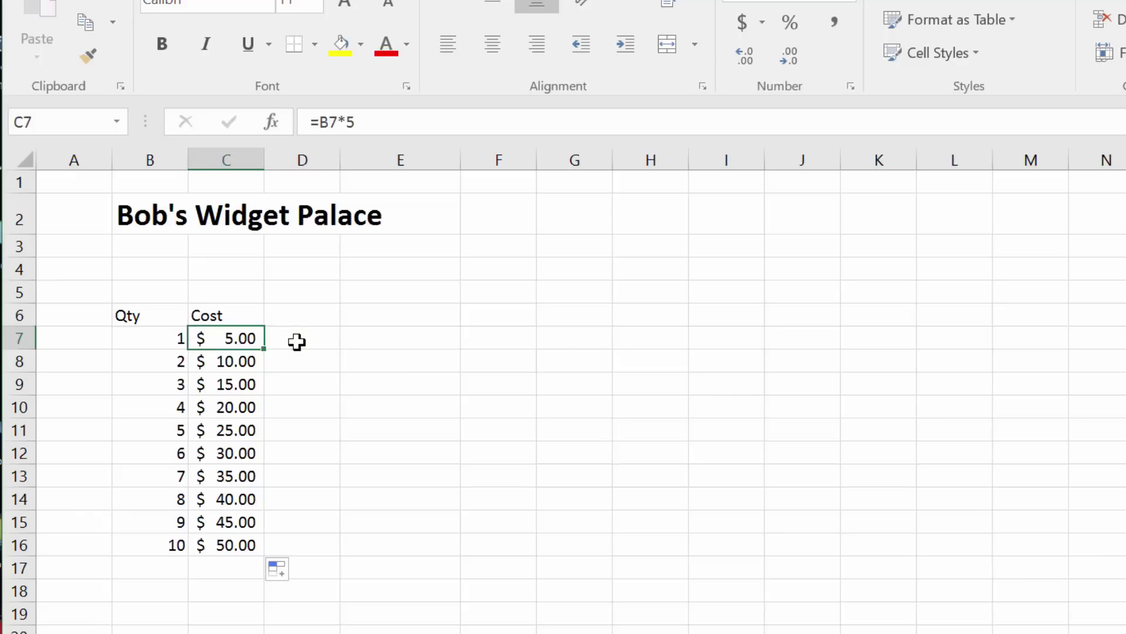
{"action": "key", "text": "F2"}
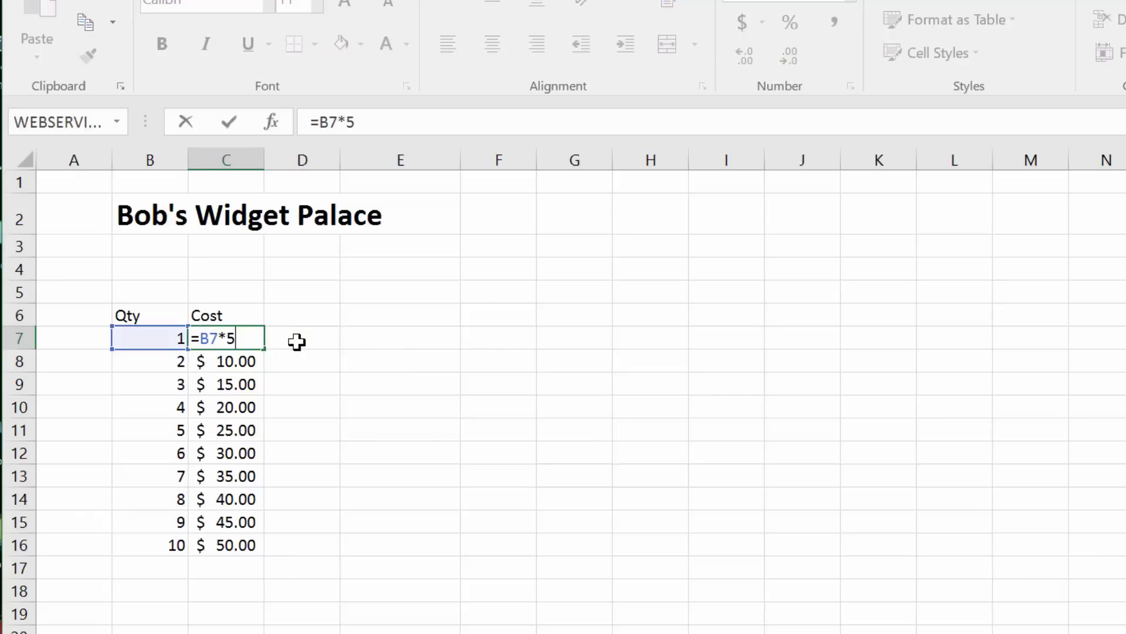
{"action": "key", "text": "BackSpace"}
{"action": "type", "text": "4"}
{"action": "key", "text": "Return"}
{"action": "key", "text": "Up"}
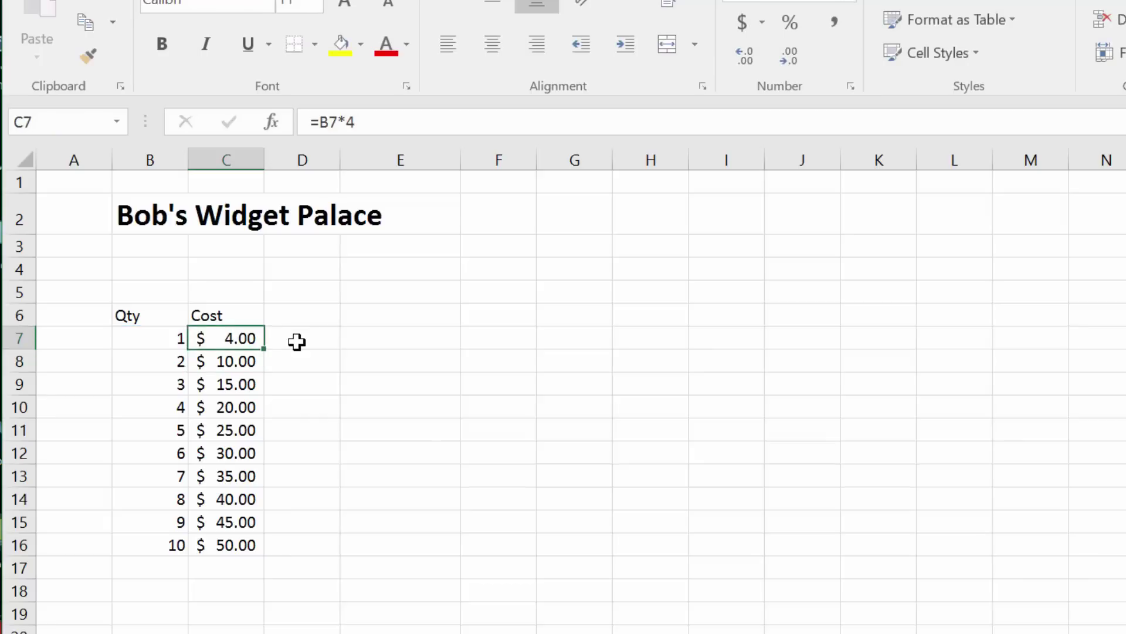
{"action": "left_click_drag", "start_coordinate": [264, 349], "coordinate": [259, 546]}
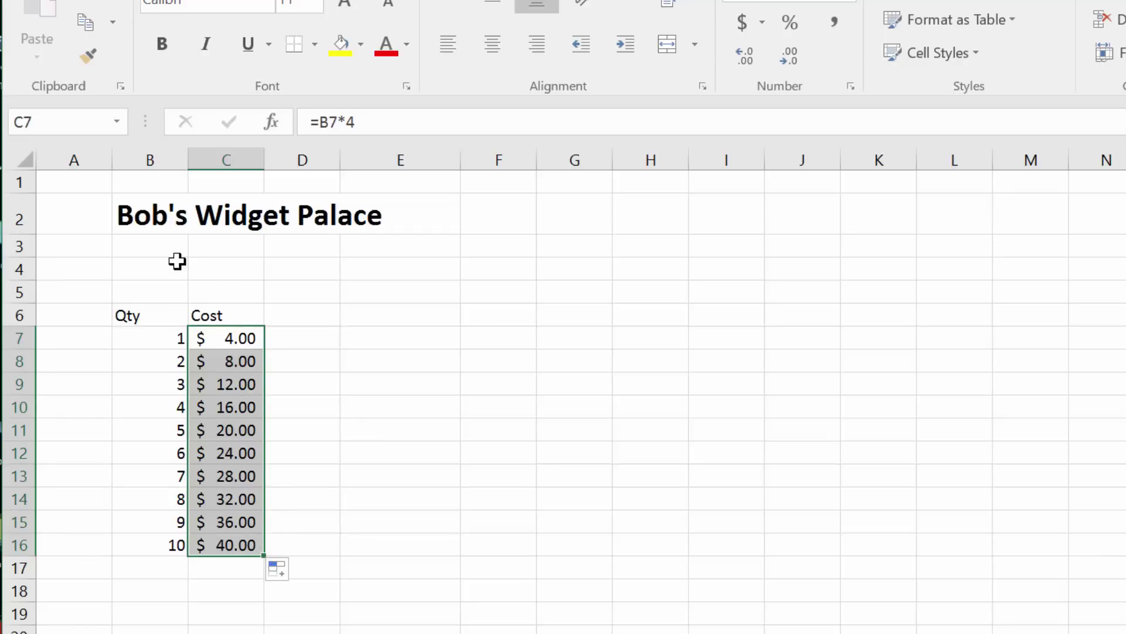
Enter the label "Widget Price:" in B4 and widen column B to fit the text
{"action": "left_click", "coordinate": [157, 263]}
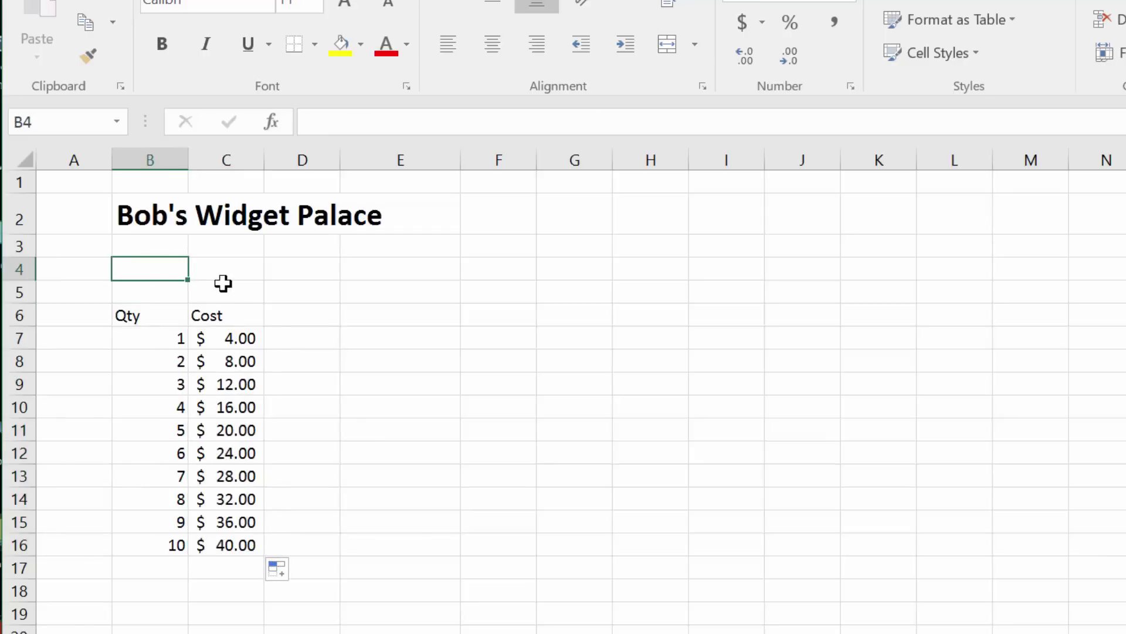
{"action": "type", "text": "Widge"}
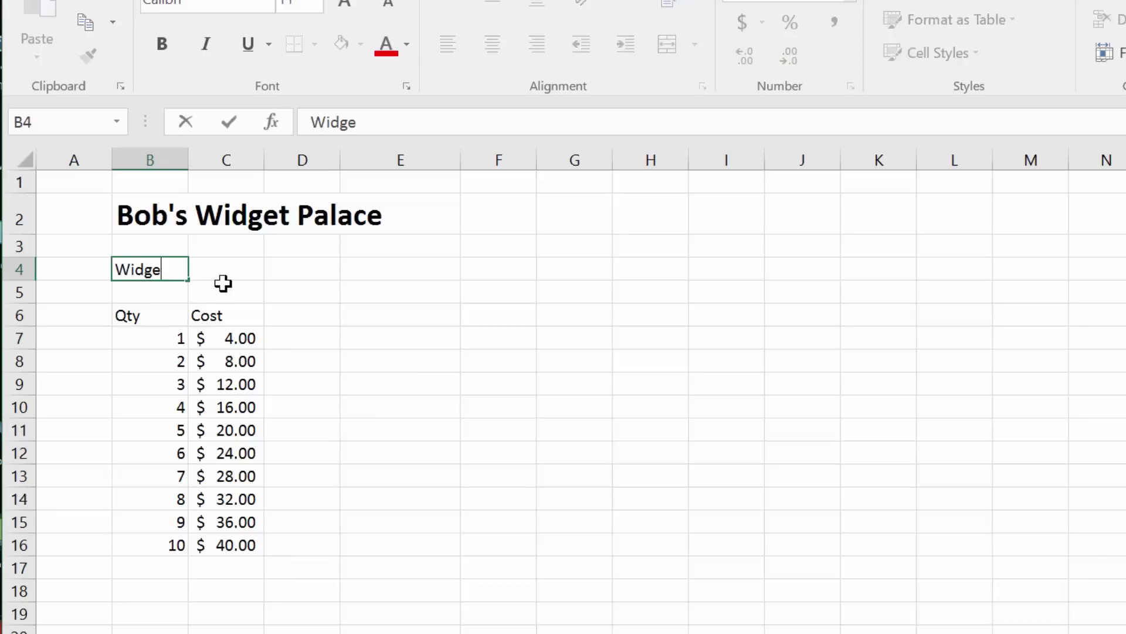
{"action": "type", "text": "t Price:"}
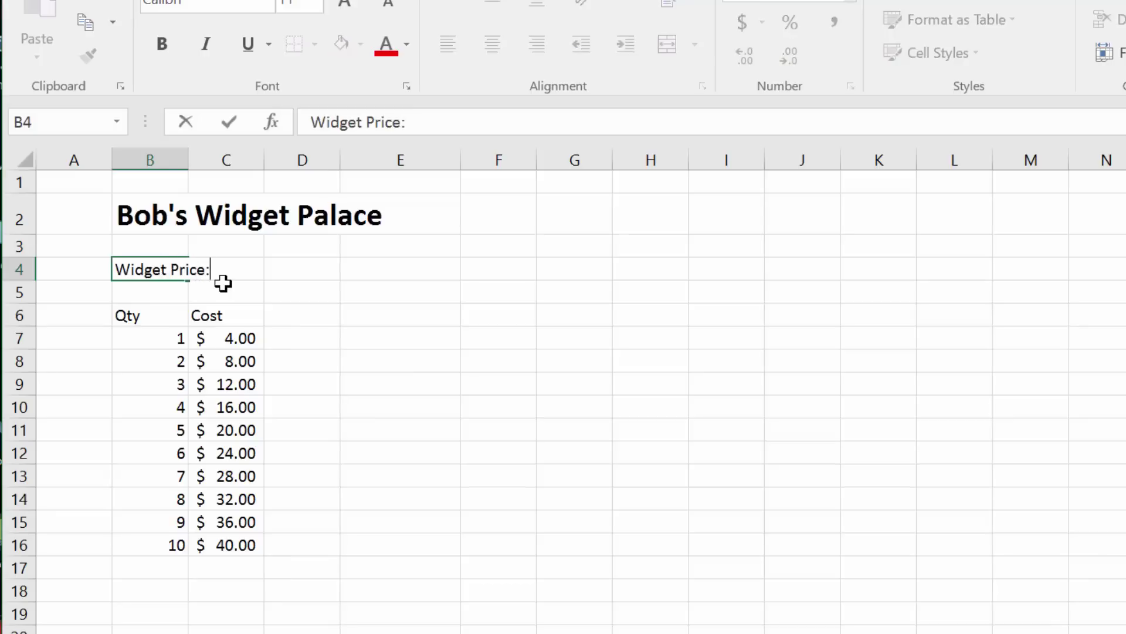
{"action": "key", "text": "Return"}
{"action": "left_click_drag", "start_coordinate": [188, 160], "coordinate": [242, 164]}
Enter a widget price of 5 in C4 and apply the dollar accounting format
{"action": "left_click", "coordinate": [290, 269]}
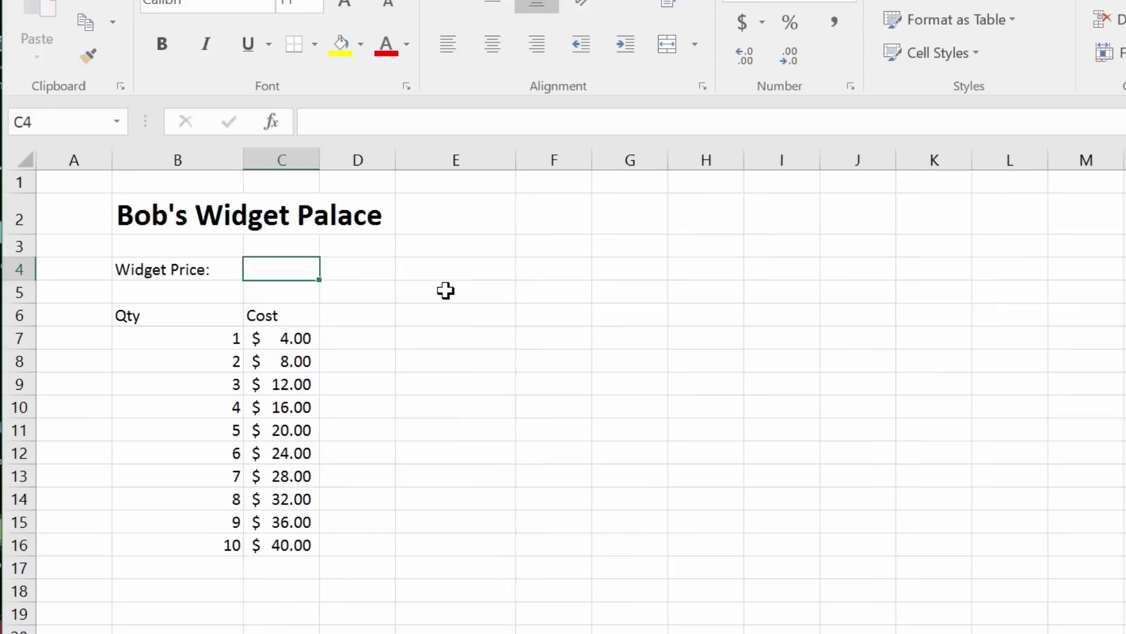
{"action": "type", "text": "5"}
{"action": "key", "text": "Return"}
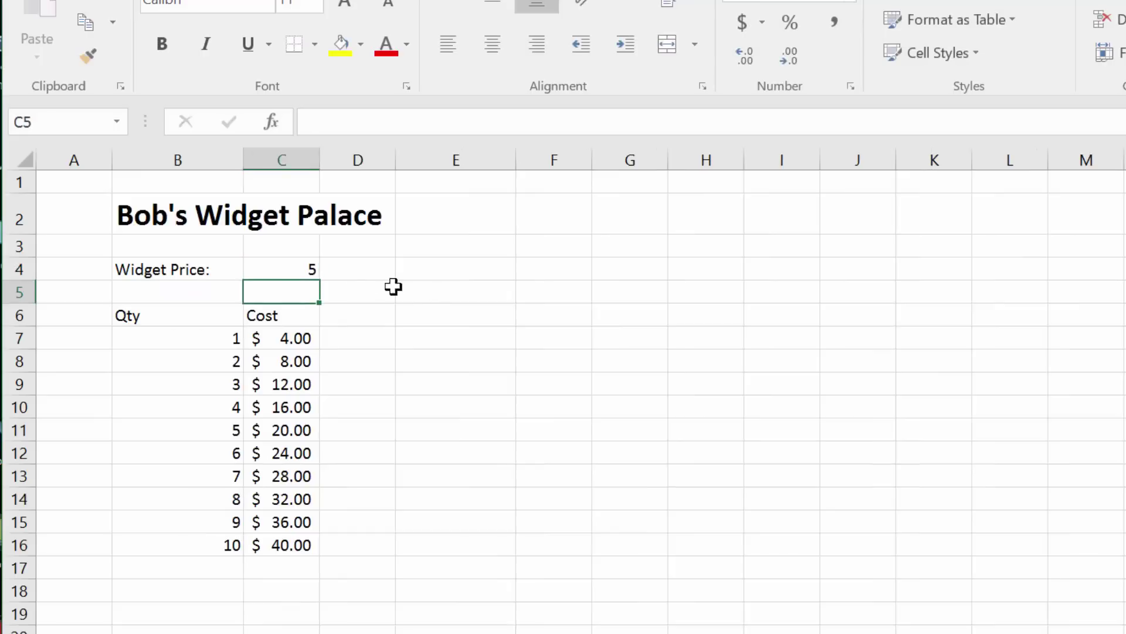
{"action": "left_click", "coordinate": [273, 270]}
{"action": "left_click", "coordinate": [743, 21]}
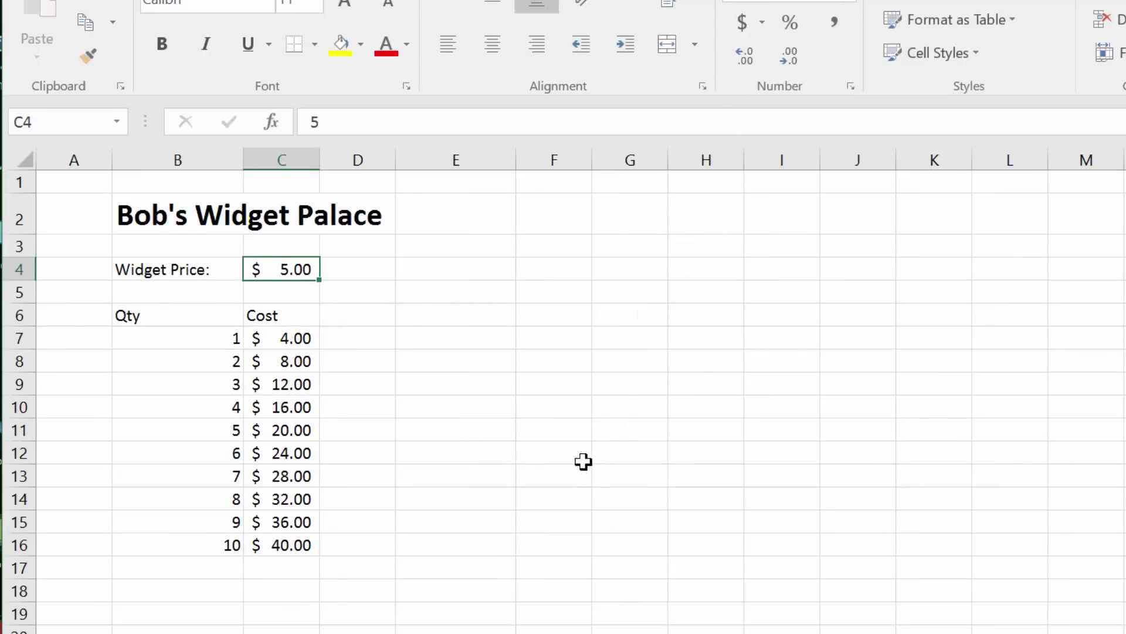
Replace the formula in C7 with =B7*C4 and fill it down through C16
{"action": "left_click", "coordinate": [291, 340]}
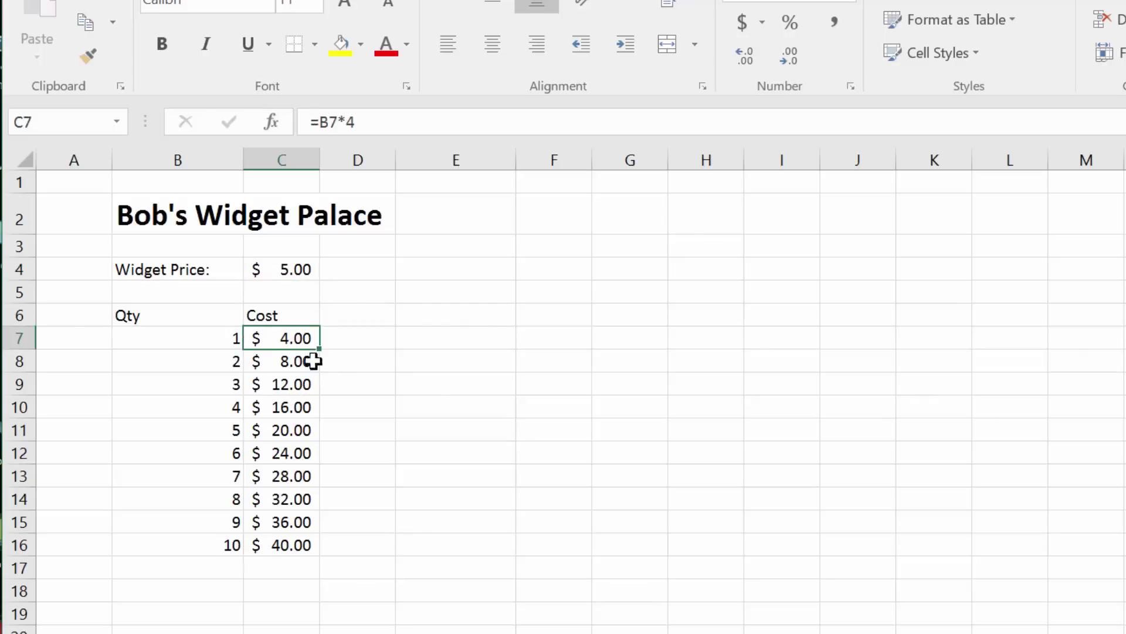
{"action": "type", "text": "="}
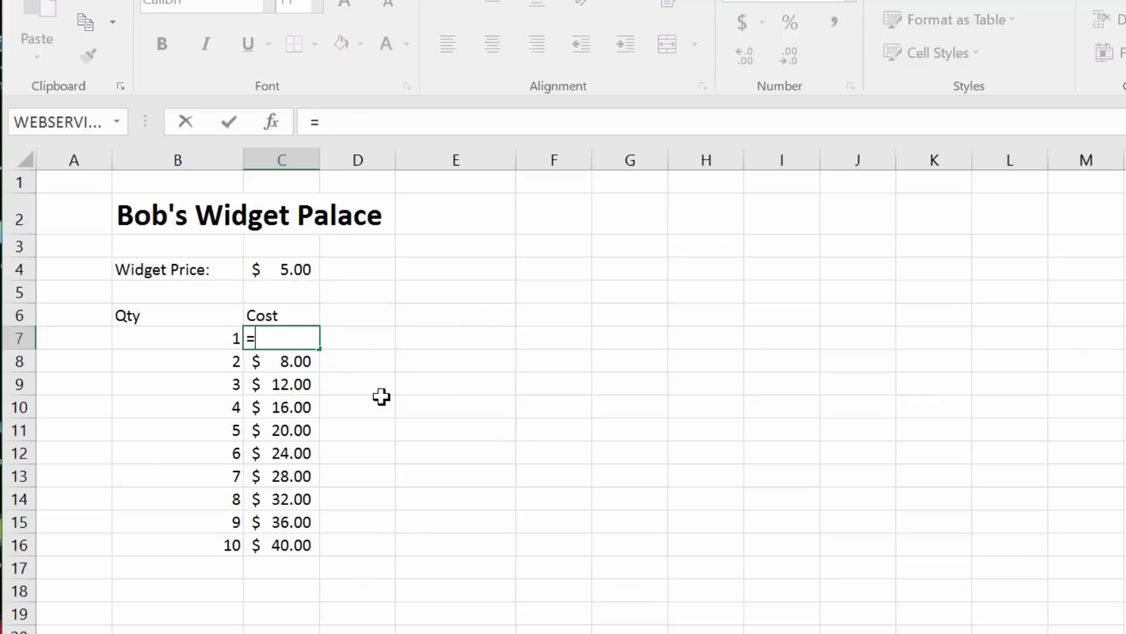
{"action": "key", "text": "Left"}
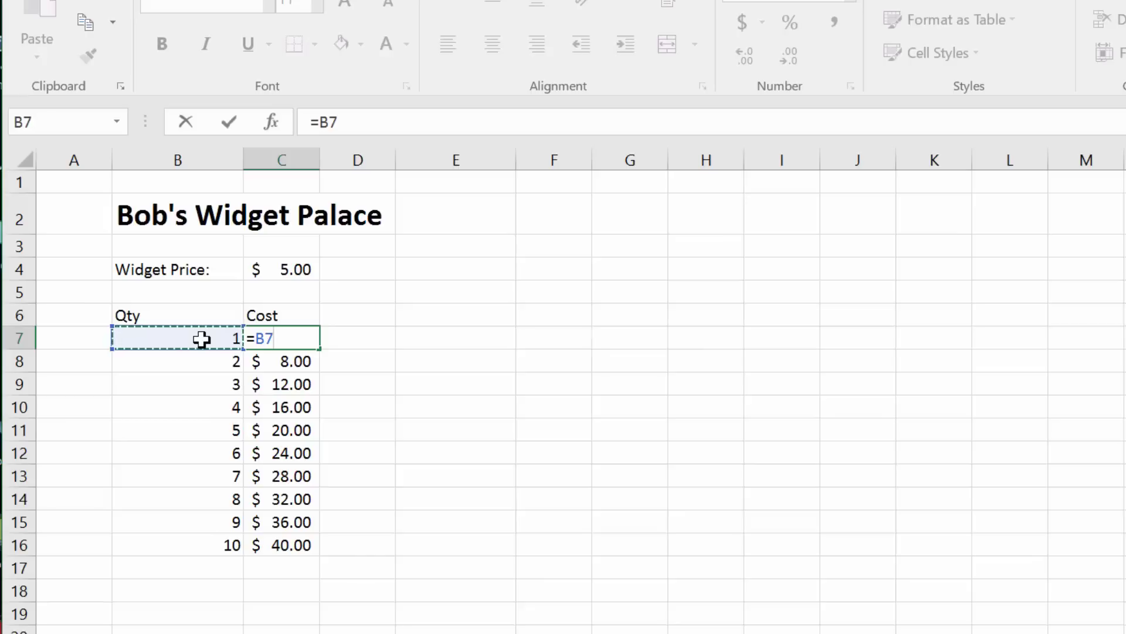
{"action": "type", "text": "*"}
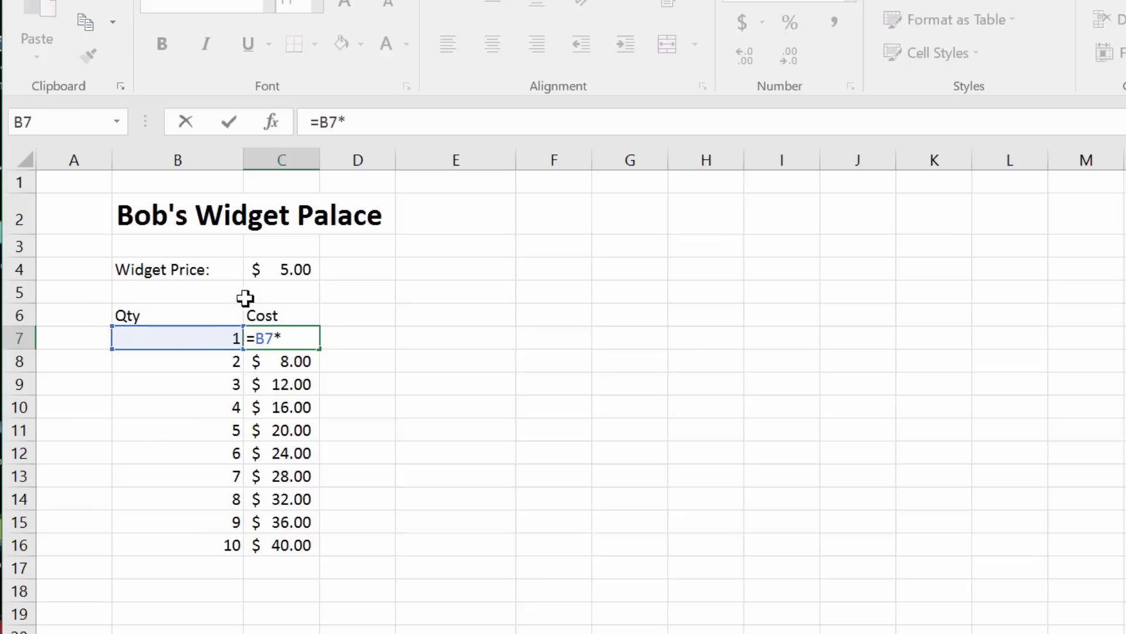
{"action": "left_click", "coordinate": [292, 267]}
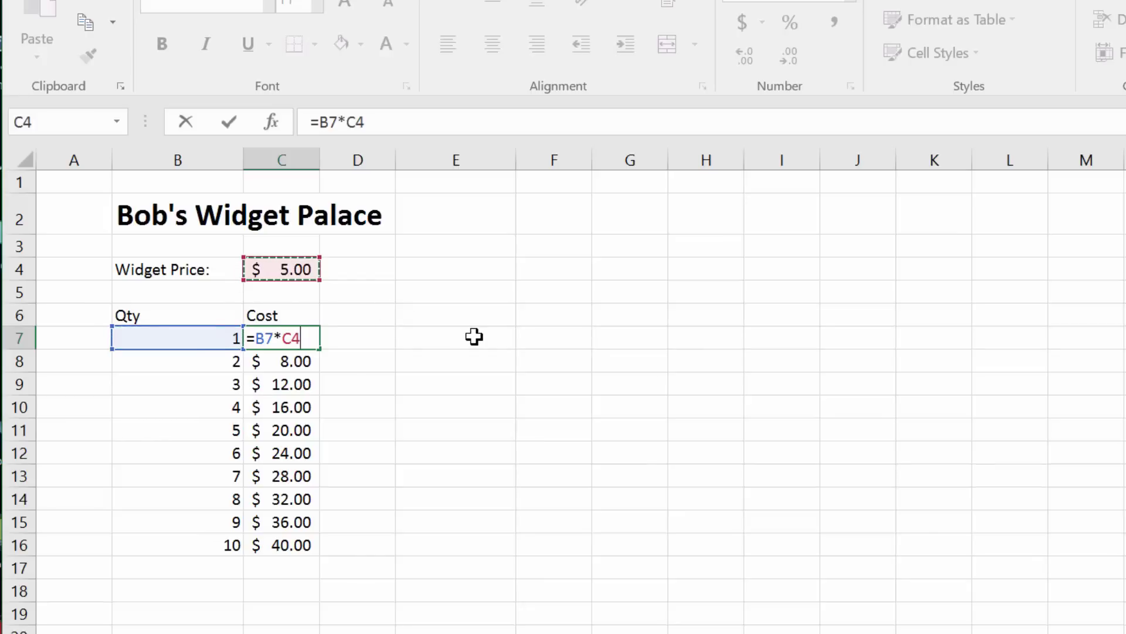
{"action": "key", "text": "Return"}
{"action": "key", "text": "Up"}
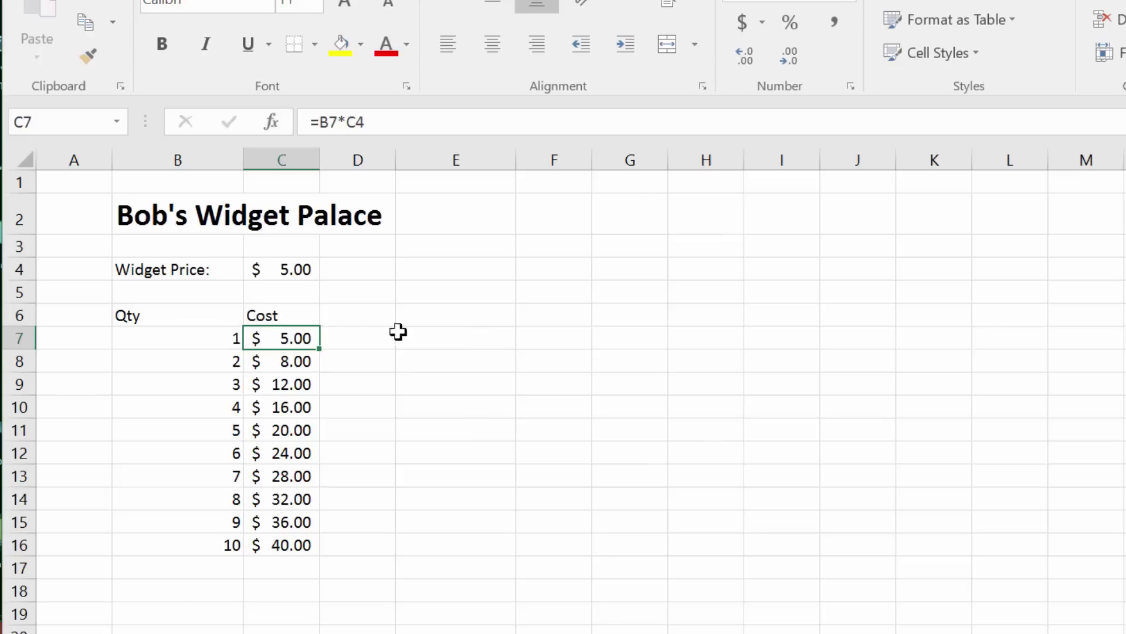
{"action": "left_click_drag", "start_coordinate": [320, 349], "coordinate": [316, 551]}
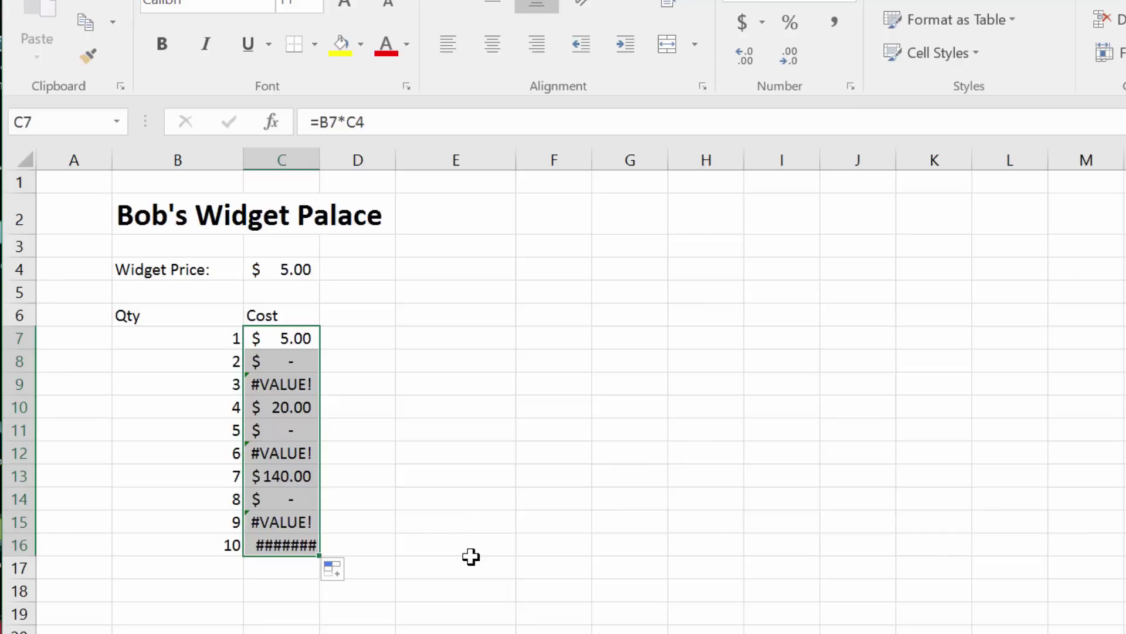
Examine which cells the cost formulas in C7 and C8 refer to
{"action": "left_click", "coordinate": [360, 332]}
{"action": "key", "text": "Left"}
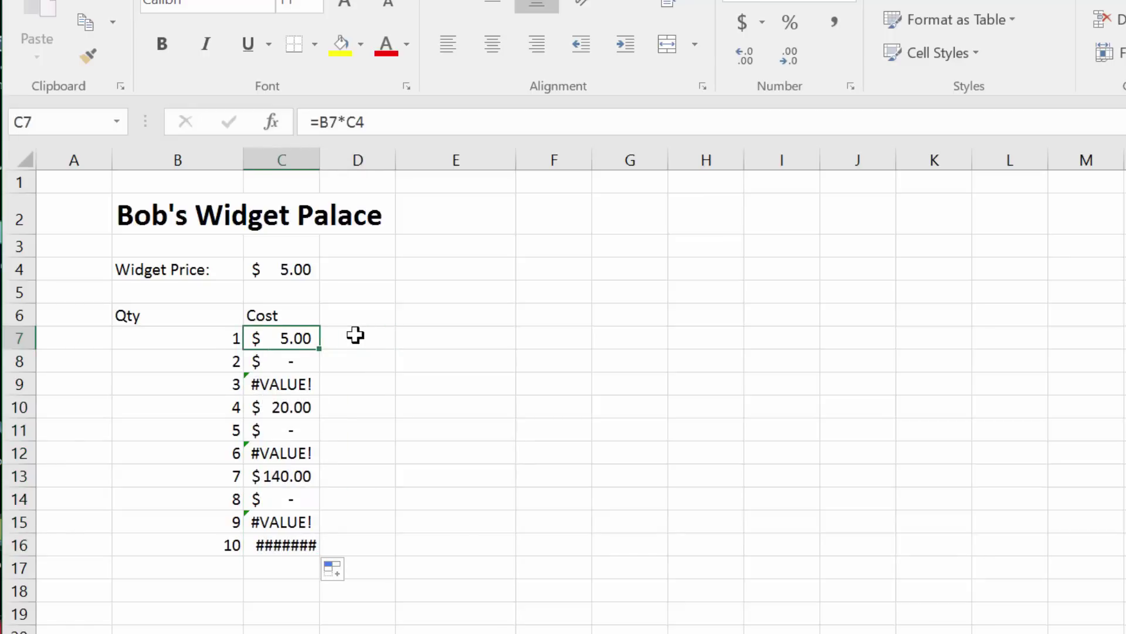
{"action": "left_click", "coordinate": [395, 116]}
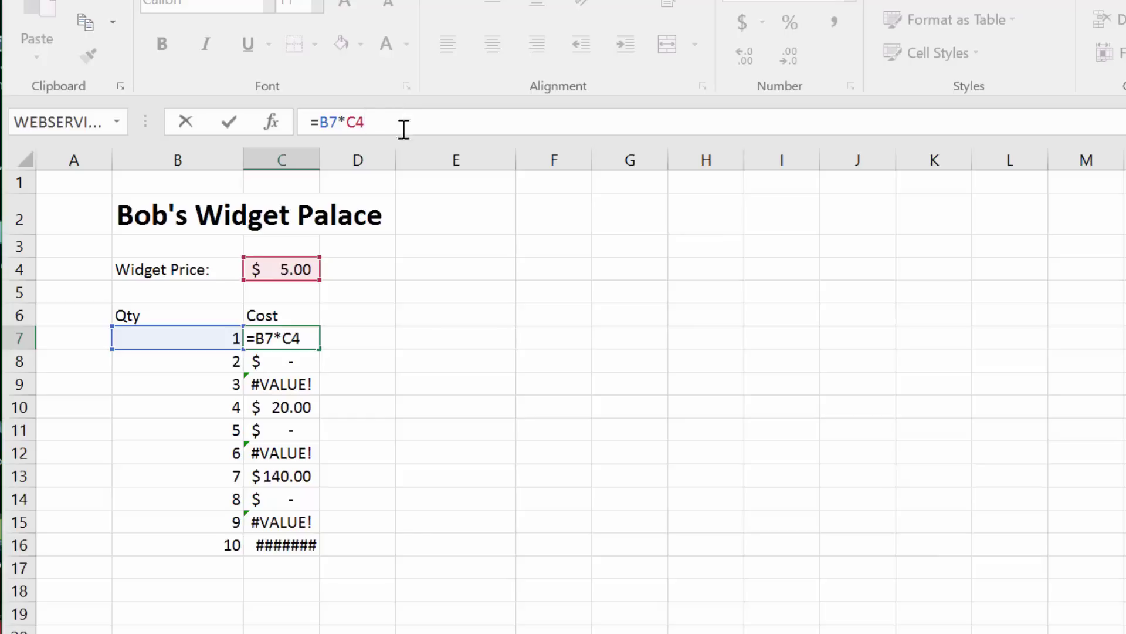
{"action": "key", "text": "Return"}
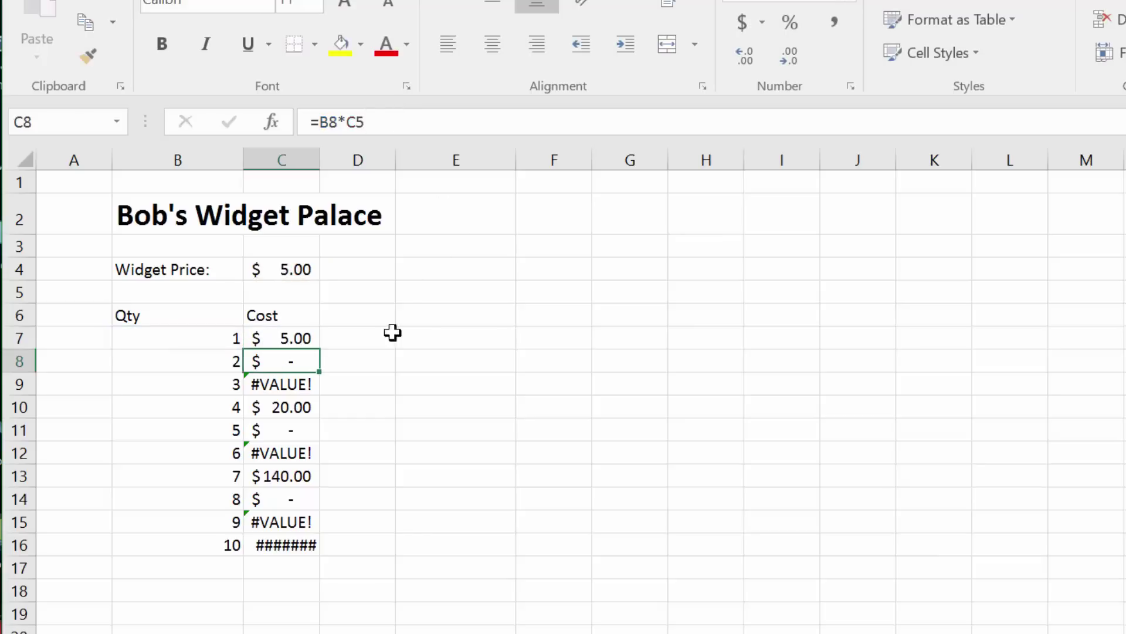
{"action": "left_click", "coordinate": [431, 121]}
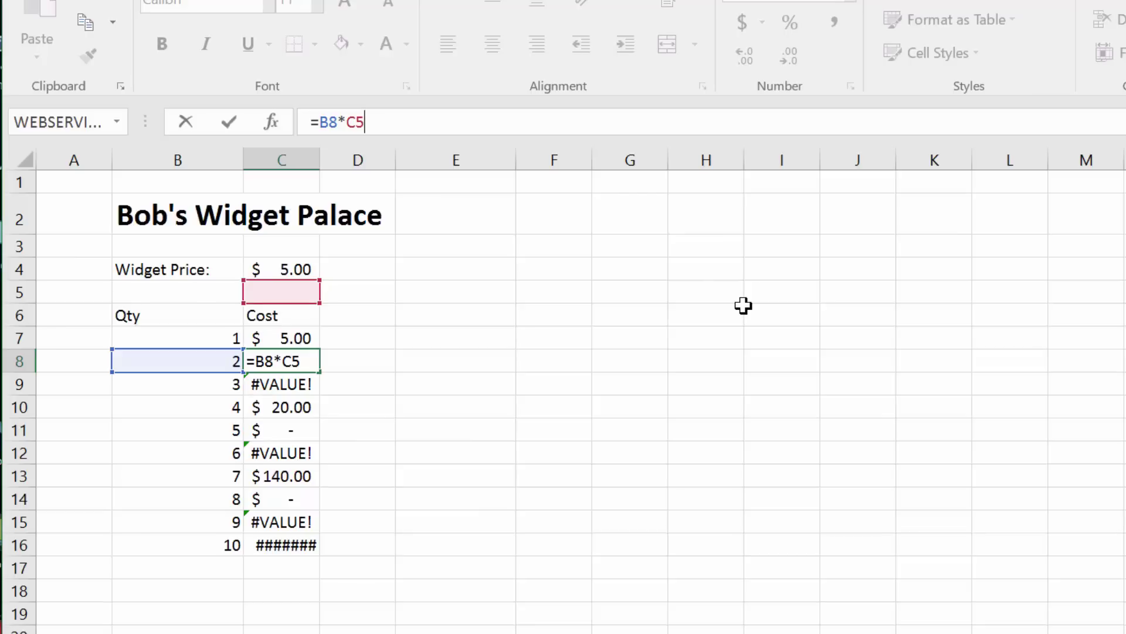
{"action": "left_click", "coordinate": [360, 452]}
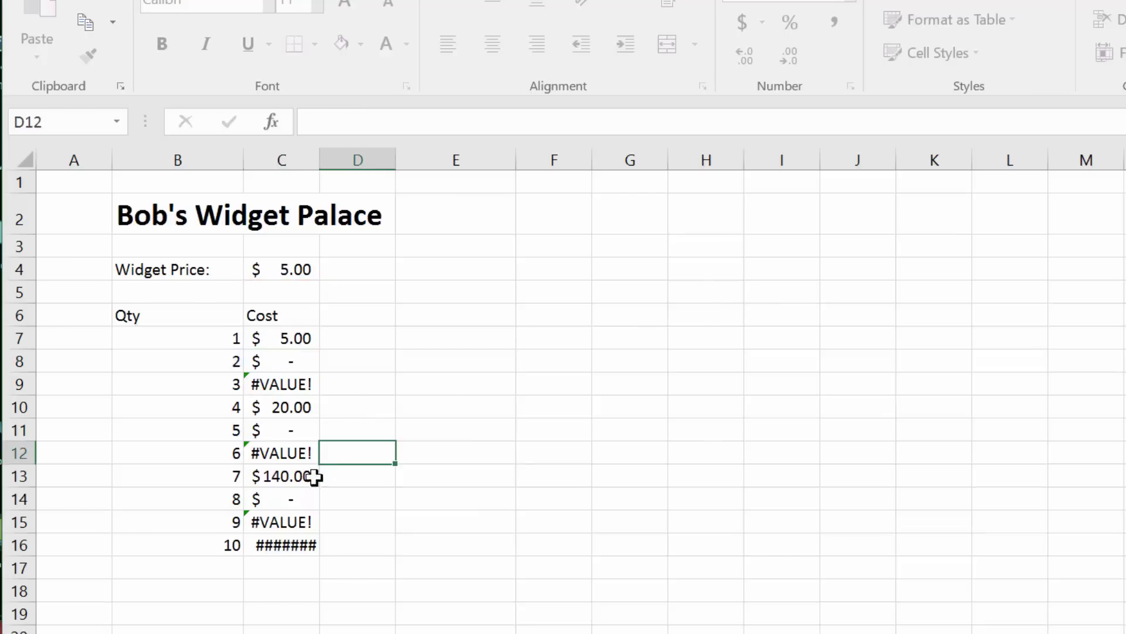
Inspect the cell references in C16's formula and widen column C to fit its contents
{"action": "left_click", "coordinate": [293, 545]}
{"action": "left_click", "coordinate": [436, 122]}
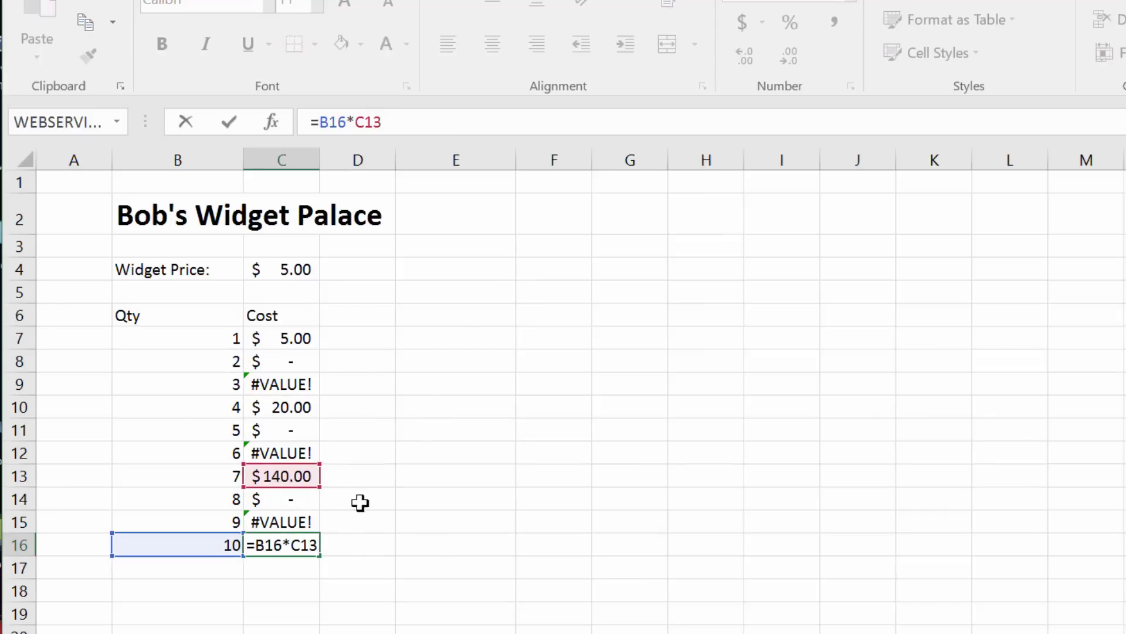
{"action": "left_click", "coordinate": [365, 553]}
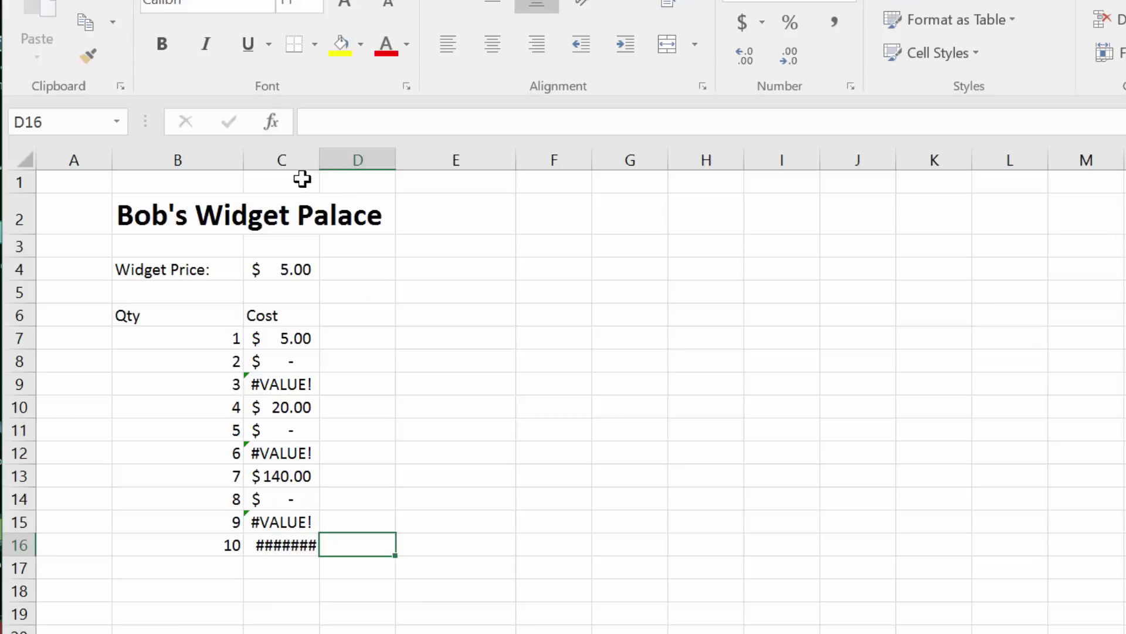
{"action": "double_click", "coordinate": [319, 160]}
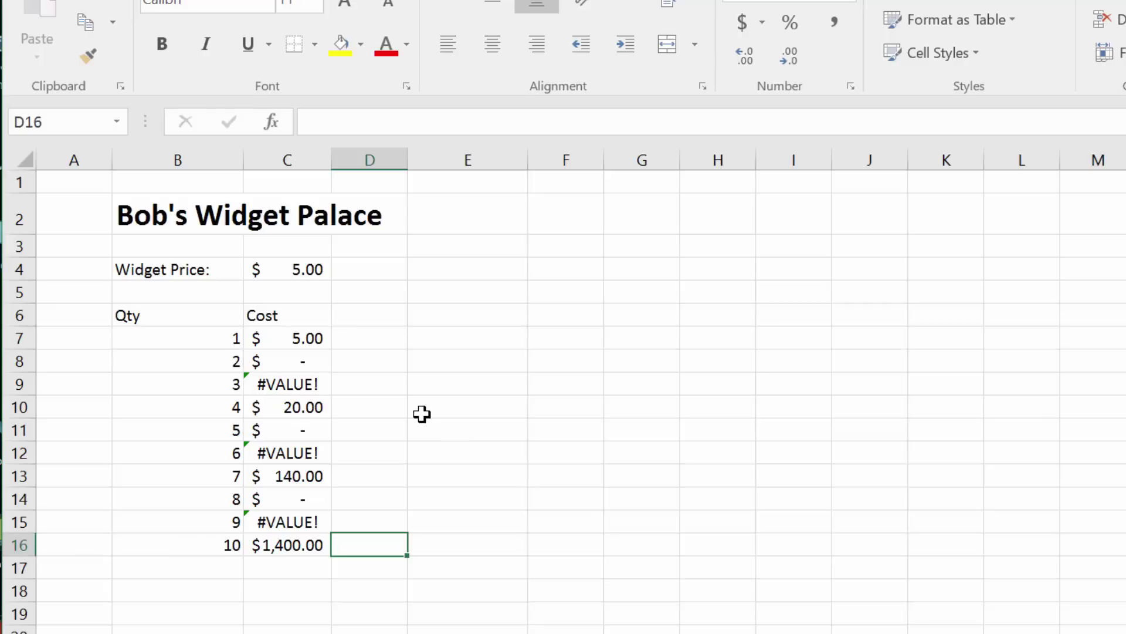
Replace the formula in C7 with B7 multiplied by C4, making the C4 reference absolute as $C$4
{"action": "key", "text": "Up"}
{"action": "key", "text": "Up"}
{"action": "key", "text": "Up"}
{"action": "key", "text": "Up"}
{"action": "key", "text": "Up"}
{"action": "key", "text": "Up"}
{"action": "key", "text": "Up"}
{"action": "key", "text": "Up"}
{"action": "key", "text": "Up"}
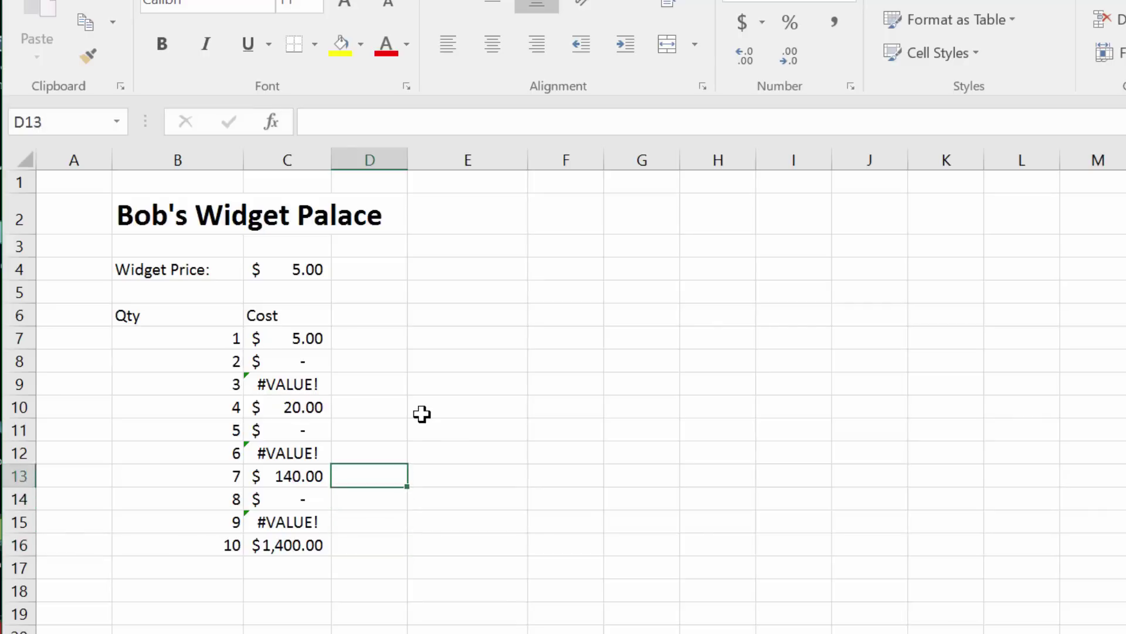
{"action": "key", "text": "Left"}
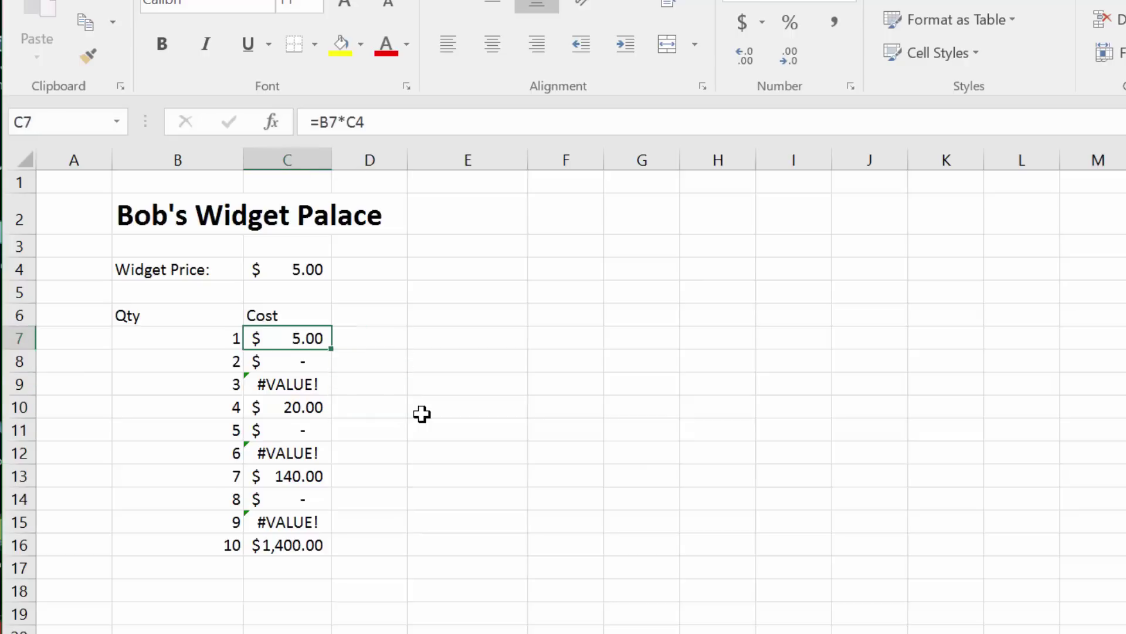
{"action": "type", "text": "="}
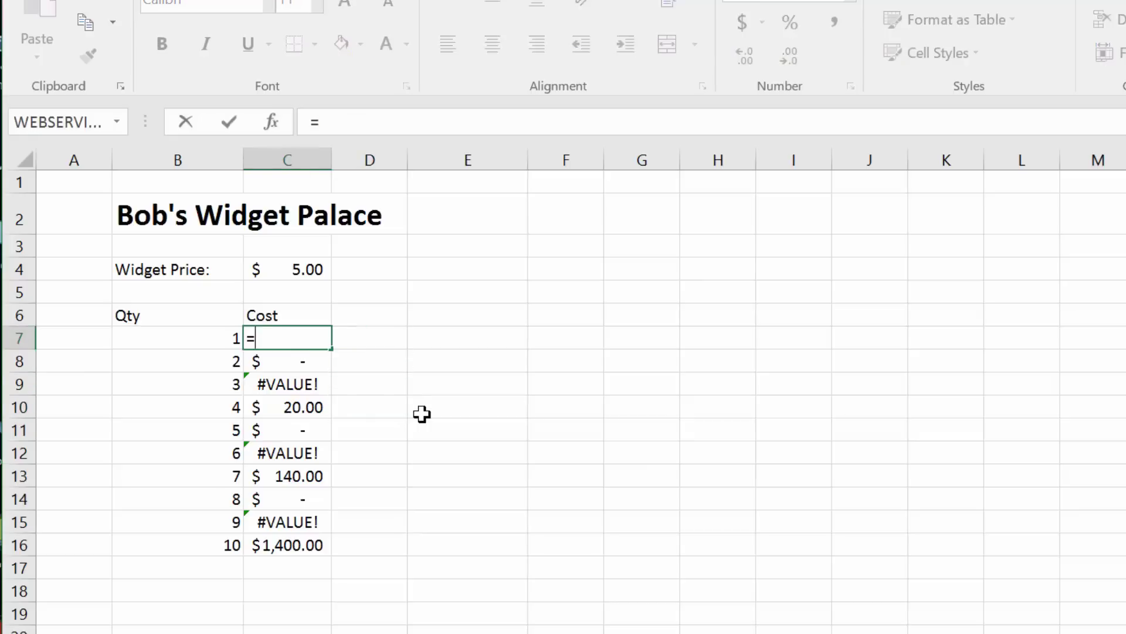
{"action": "left_click", "coordinate": [189, 342]}
{"action": "type", "text": "*"}
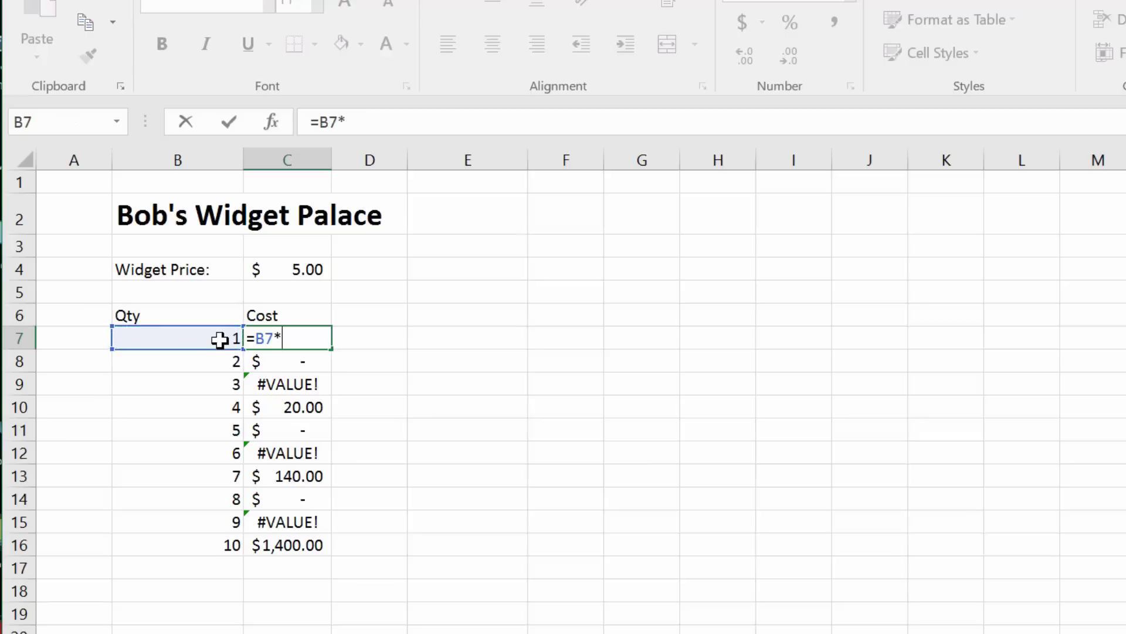
{"action": "left_click", "coordinate": [313, 269]}
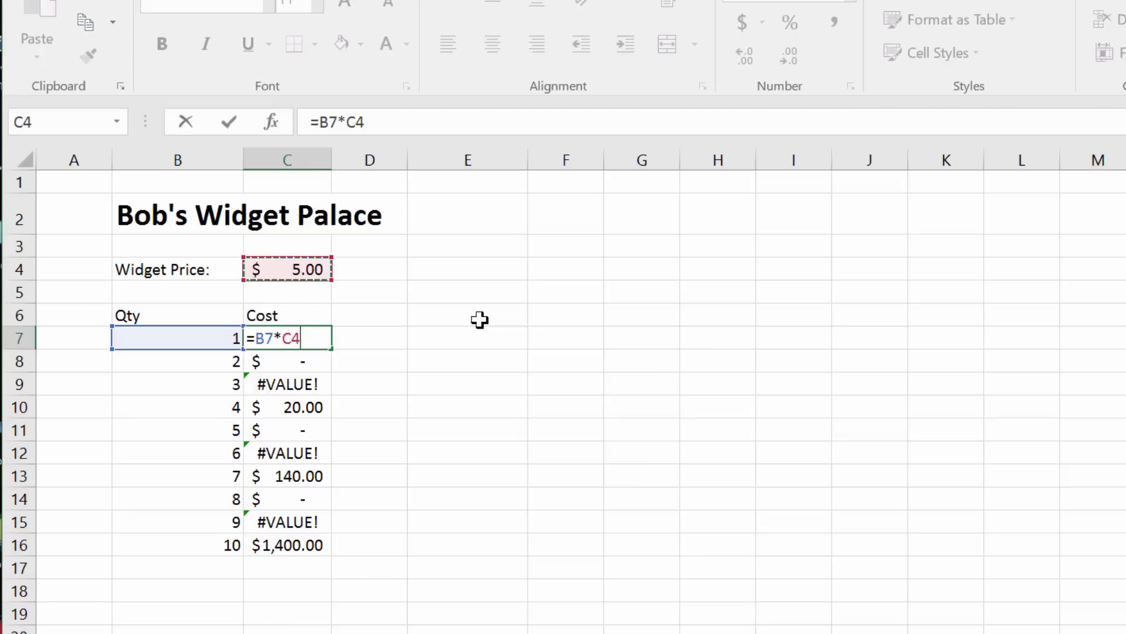
{"action": "key", "text": "F4"}
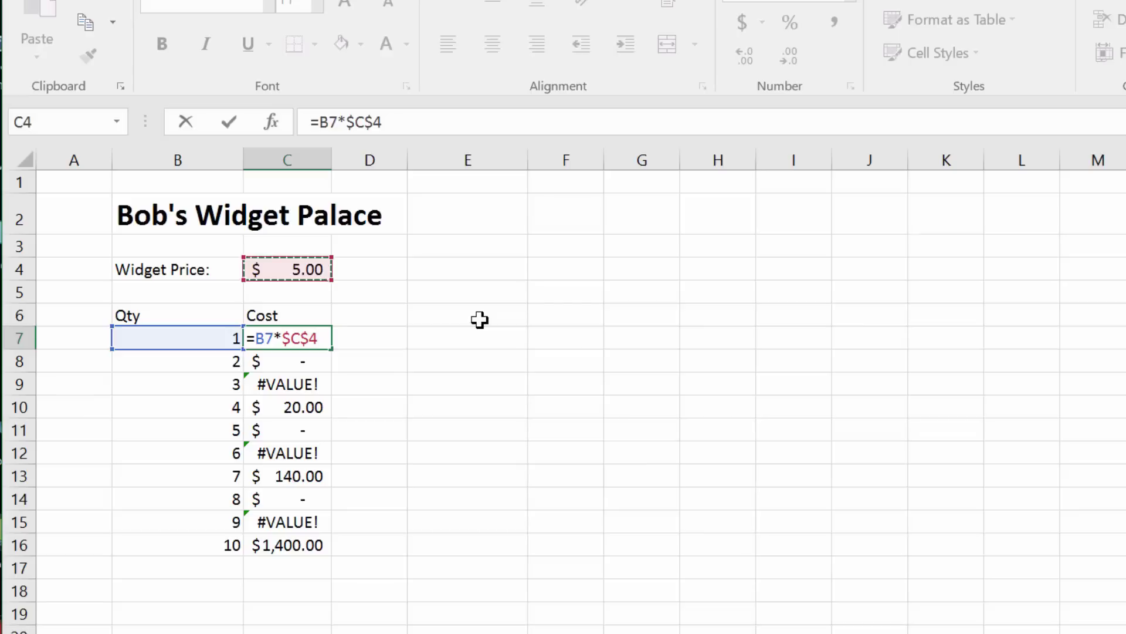
{"action": "key", "text": "Return"}
{"action": "key", "text": "Up"}
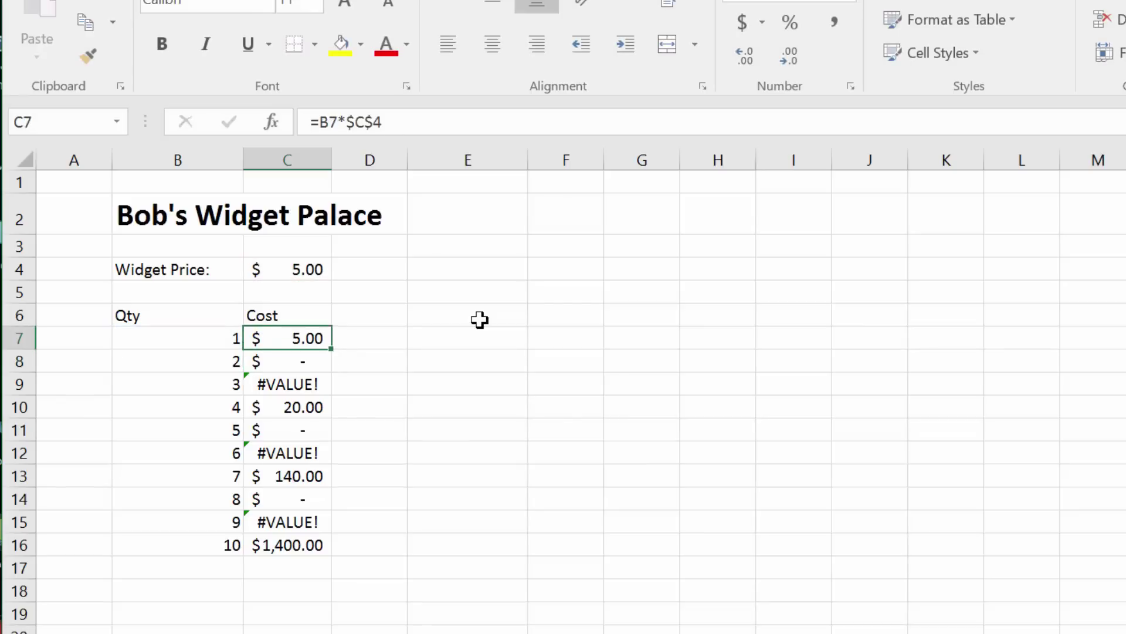
Enter the formula =B7*$C$4 in C7 and fill it down through C16
{"action": "type", "text": "="}
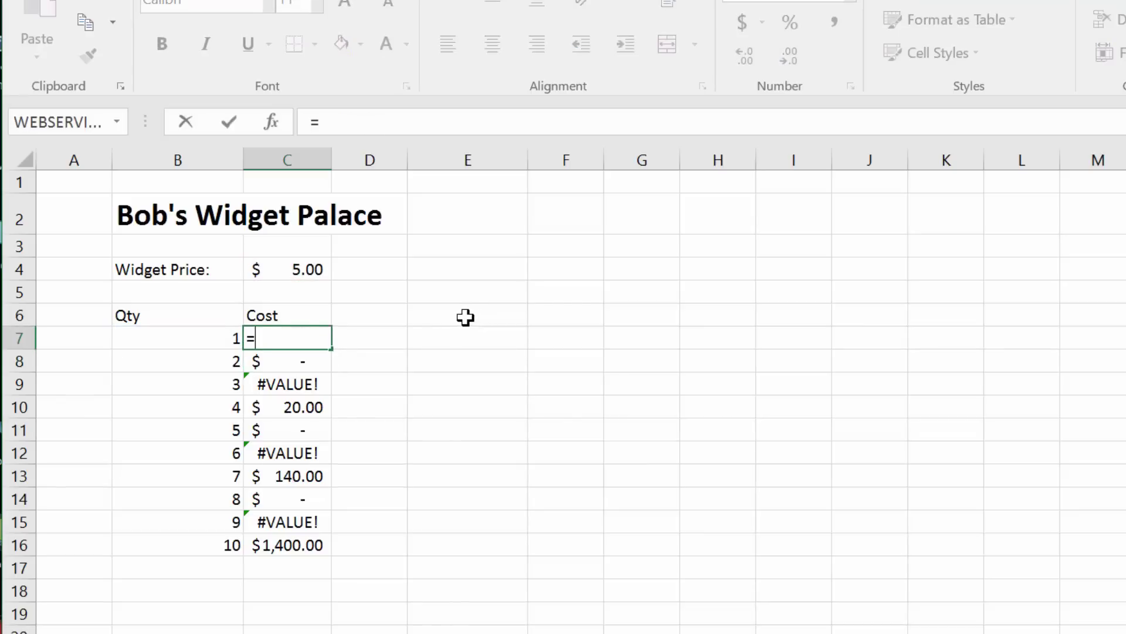
{"action": "type", "text": "b7"}
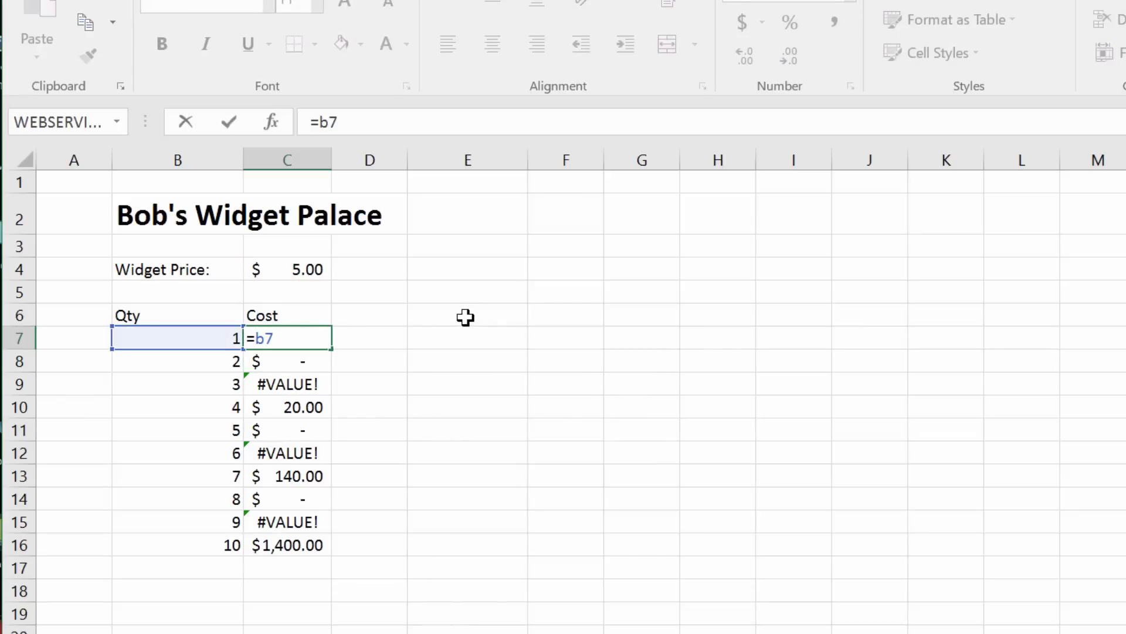
{"action": "type", "text": "*$c$4"}
{"action": "key", "text": "Return"}
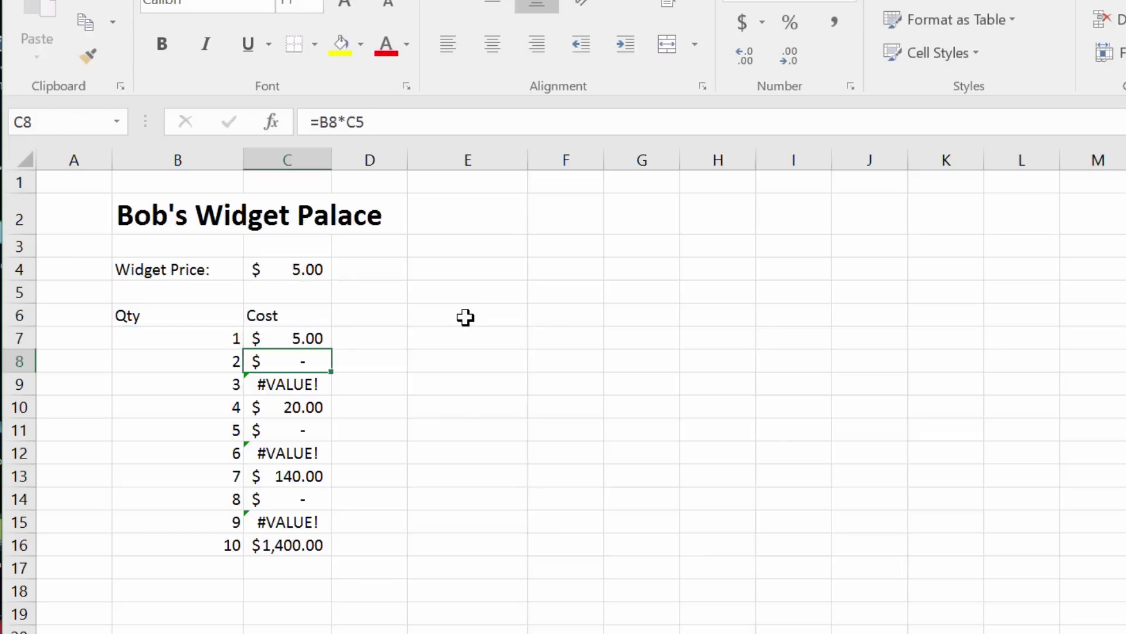
{"action": "key", "text": "Up"}
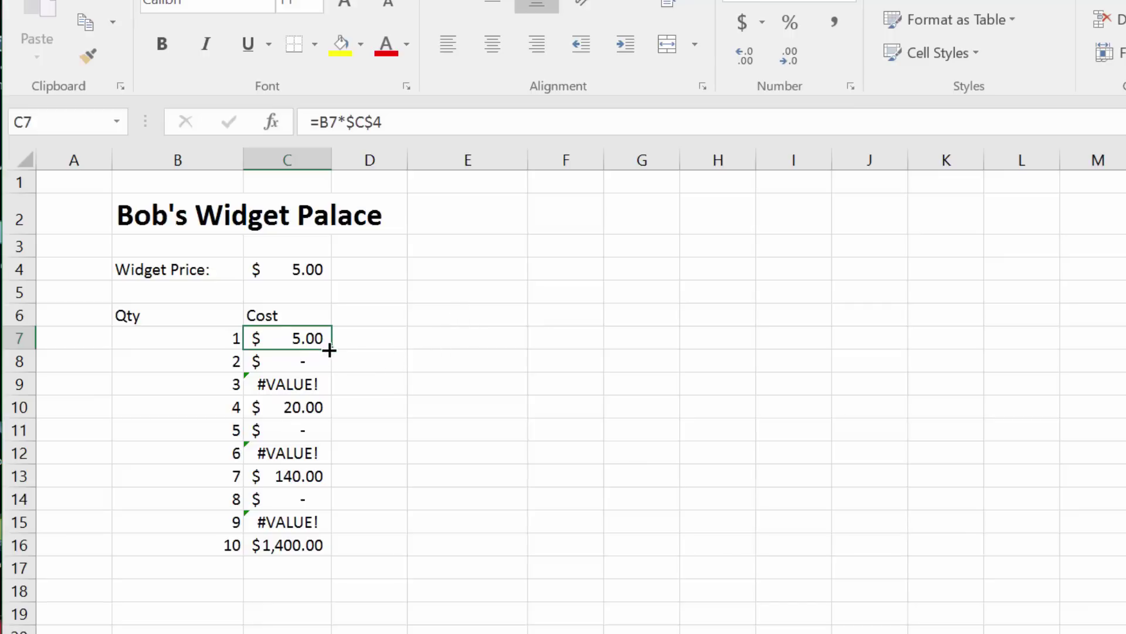
{"action": "left_click_drag", "start_coordinate": [329, 350], "coordinate": [333, 555]}
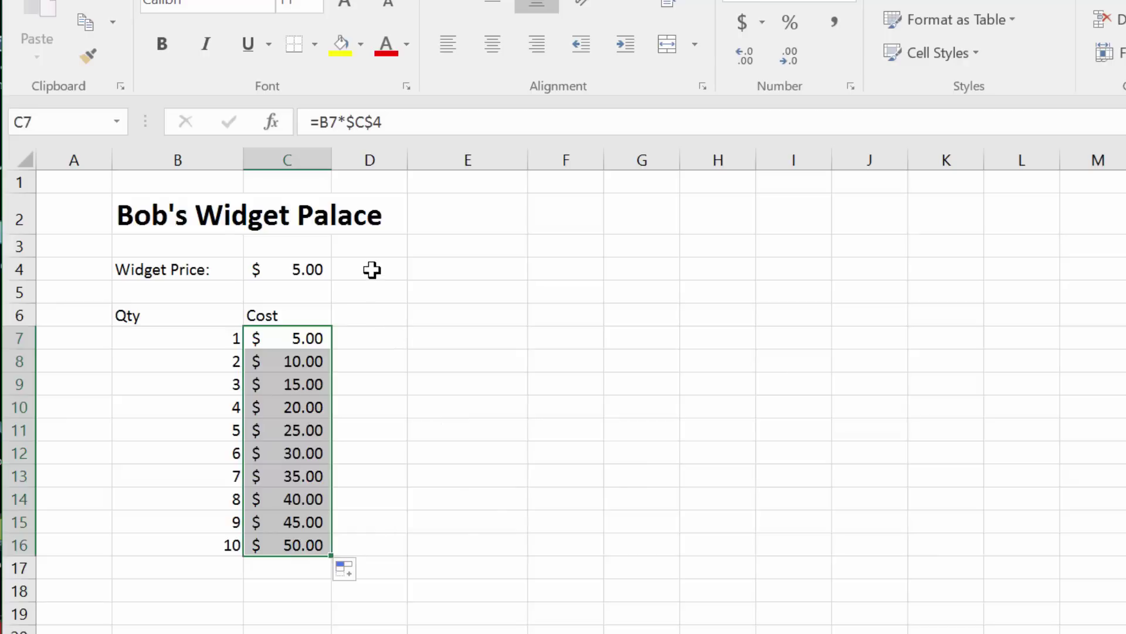
Check which cells the copied formula in C16 refers to
{"action": "left_click", "coordinate": [282, 547]}
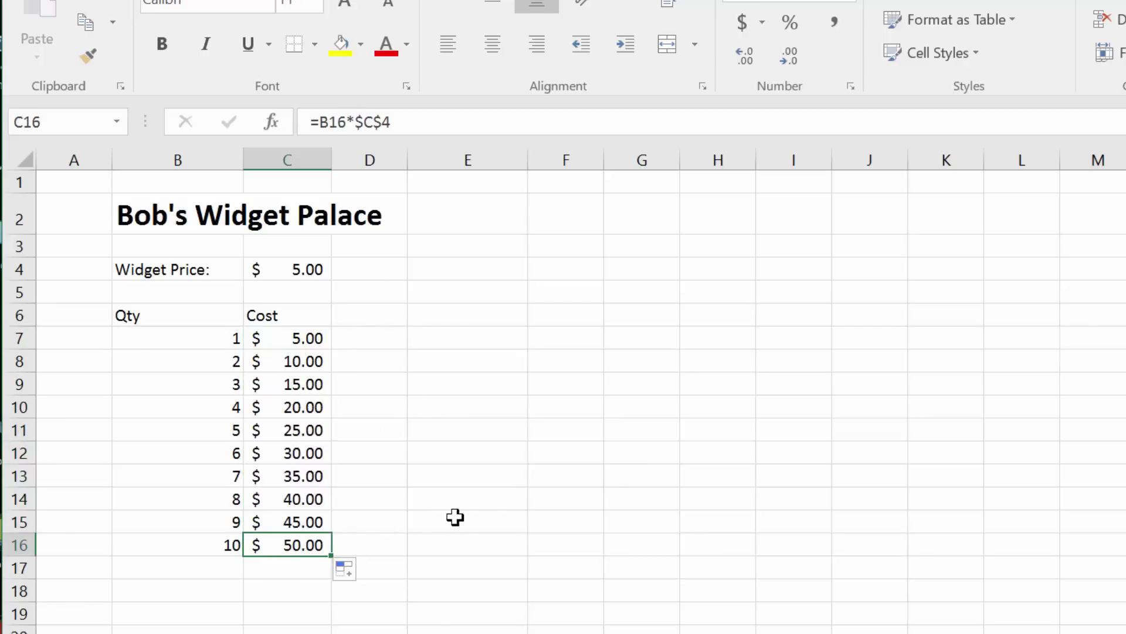
{"action": "left_click", "coordinate": [453, 122]}
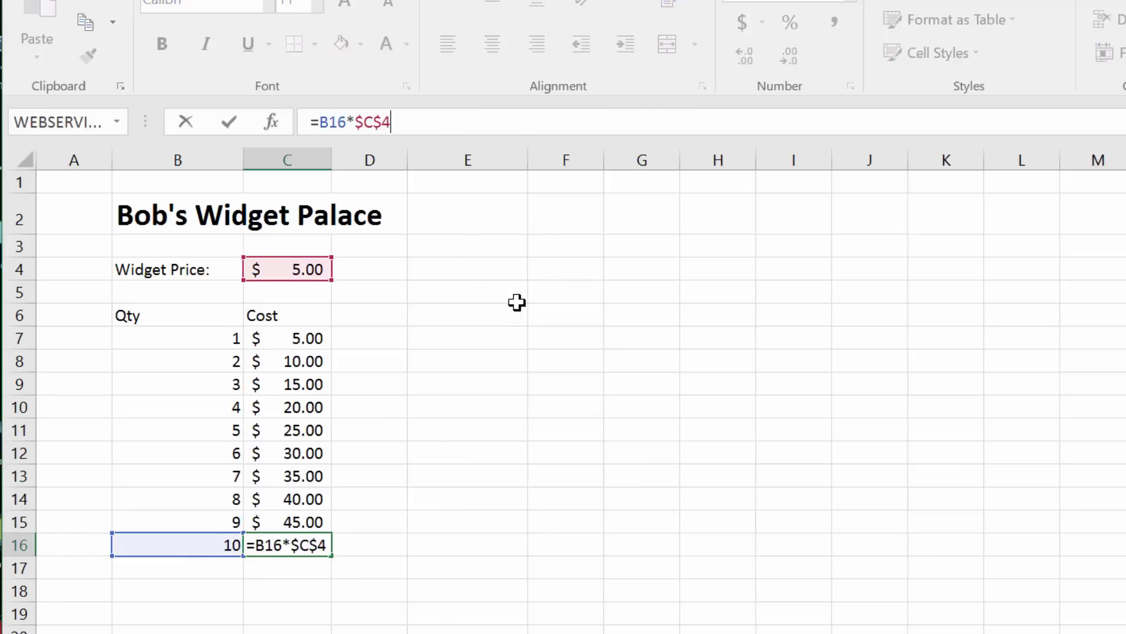
{"action": "left_click", "coordinate": [447, 277]}
Set the widget price in C4 to 4.25
{"action": "key", "text": "Left"}
{"action": "key", "text": "Left"}
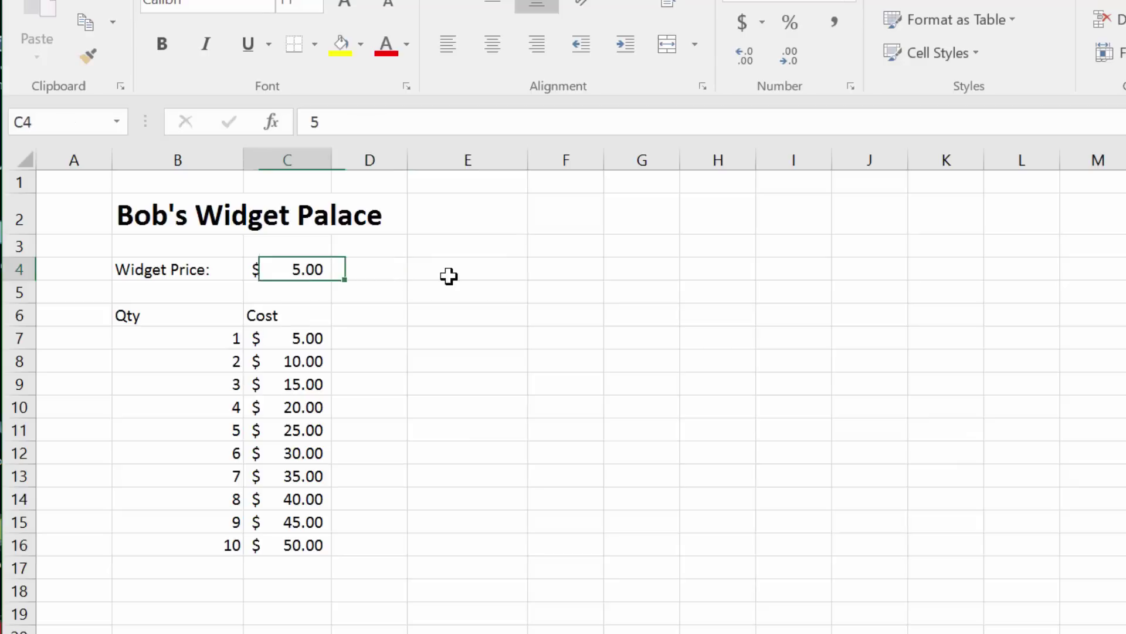
{"action": "type", "text": "4.2"}
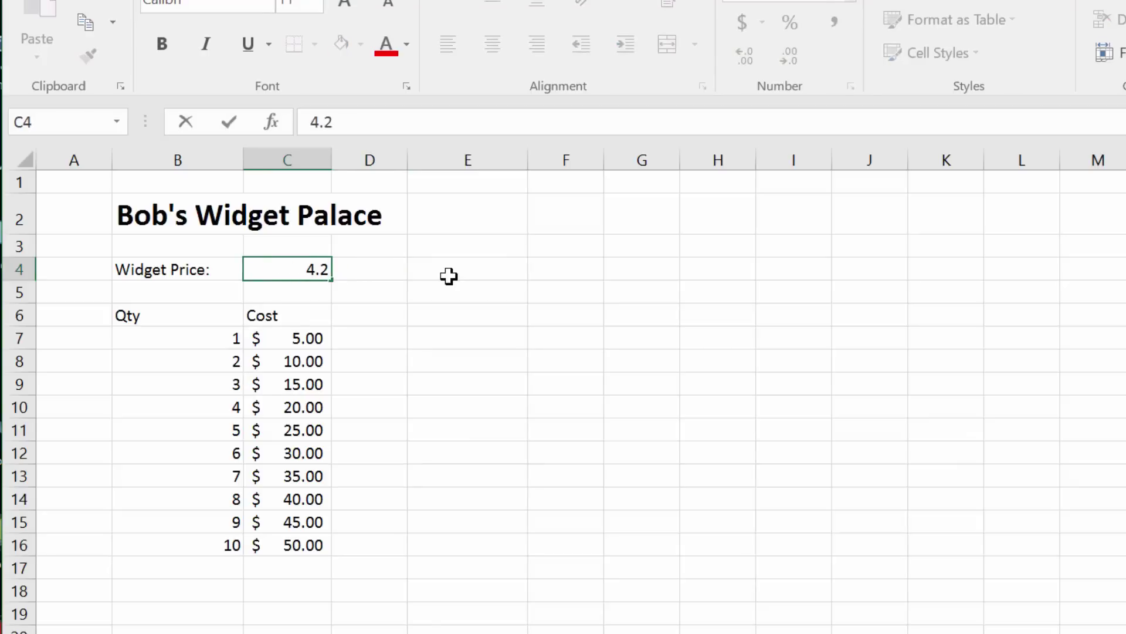
{"action": "type", "text": "5"}
{"action": "key", "text": "Return"}
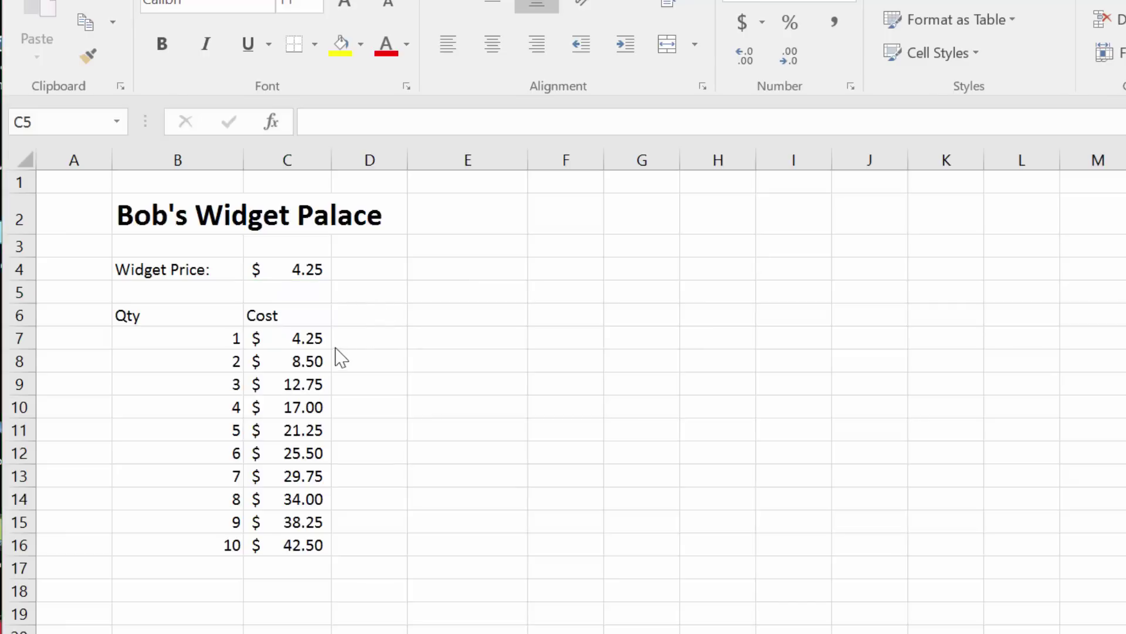
Examine the absolute reference $C$4 within the formula in C7, leaving the formula as it is
{"action": "left_click", "coordinate": [279, 345]}
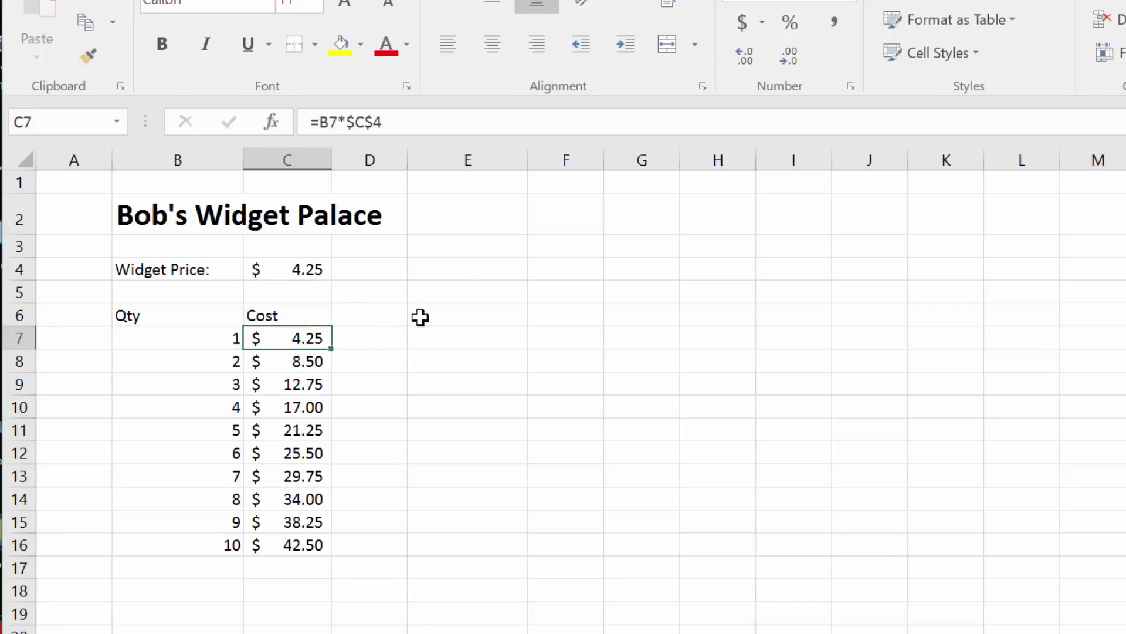
{"action": "left_click", "coordinate": [417, 125]}
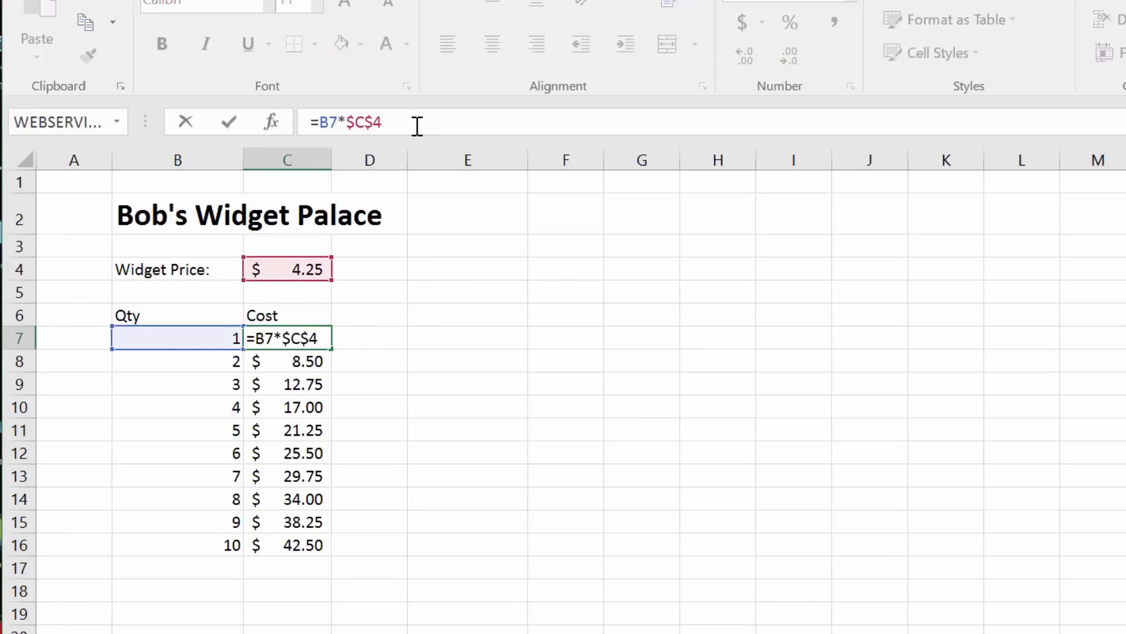
{"action": "key", "text": "Left"}
{"action": "key", "text": "Left"}
{"action": "key", "text": "Left"}
{"action": "key", "text": "Left"}
{"action": "key", "text": "shift+Right"}
{"action": "key", "text": "shift+Right"}
{"action": "key", "text": "shift+Right"}
{"action": "key", "text": "shift+Right"}
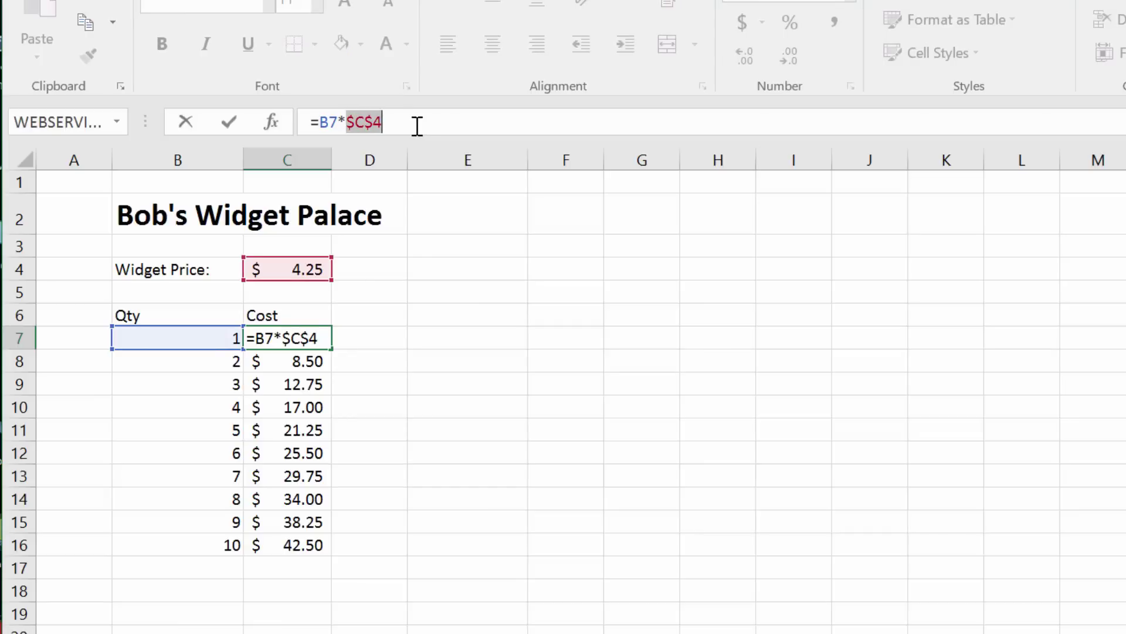
{"action": "key", "text": "ctrl+Return"}
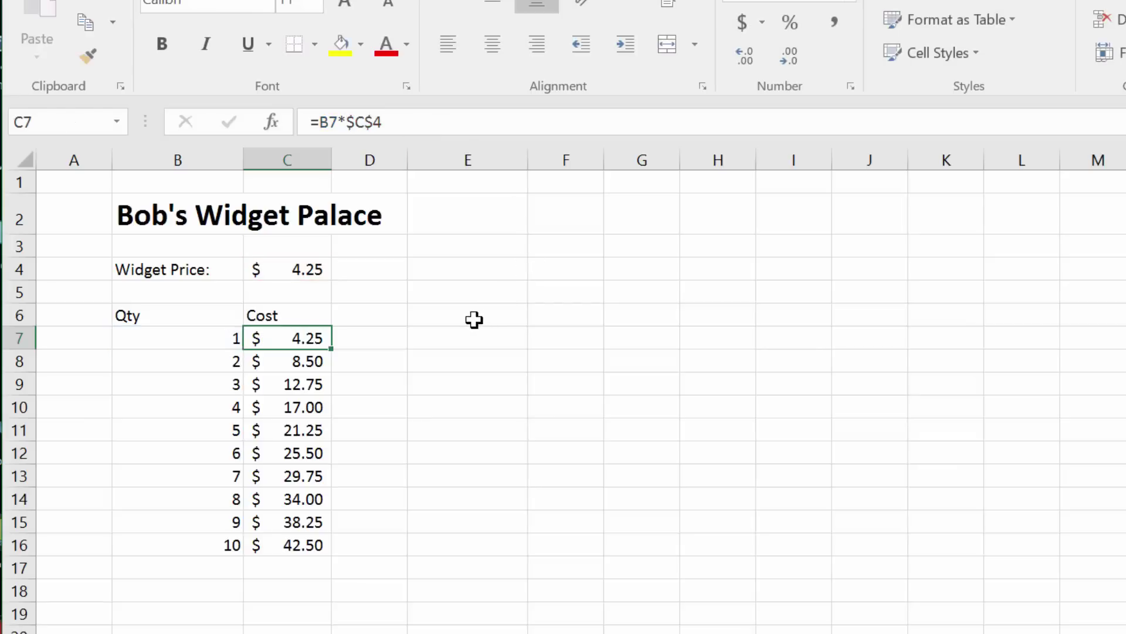
Enter the percentage headings 10%, 15%, 20% and 25% in cells D6 through G6
{"action": "left_click", "coordinate": [401, 317]}
{"action": "type", "text": "10%"}
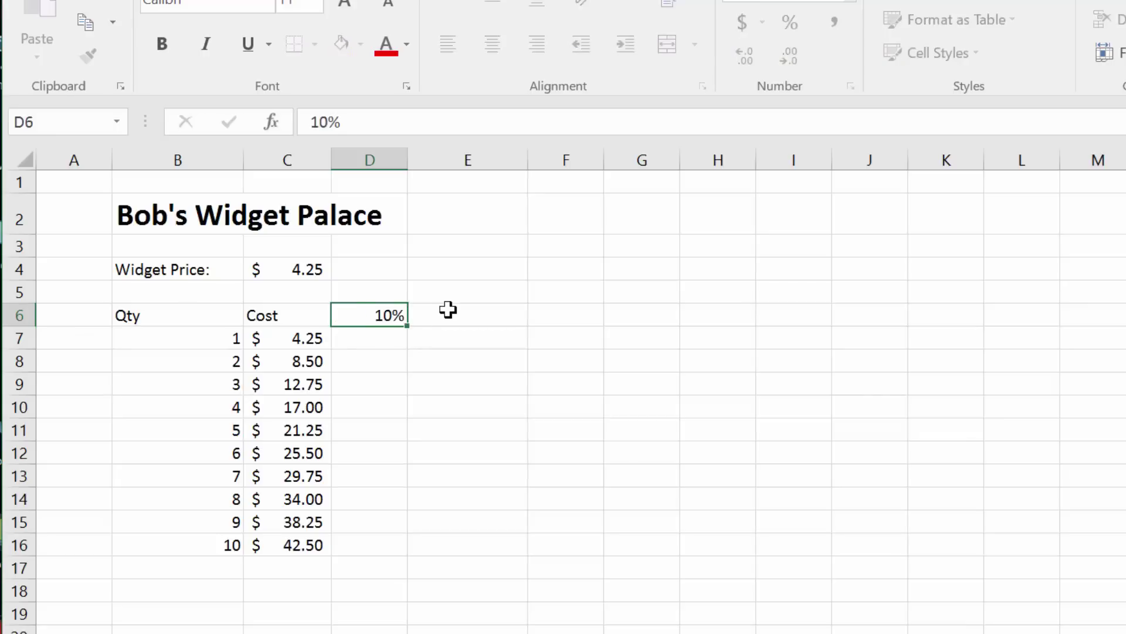
{"action": "key", "text": "Tab"}
{"action": "type", "text": "15%"}
{"action": "key", "text": "Tab"}
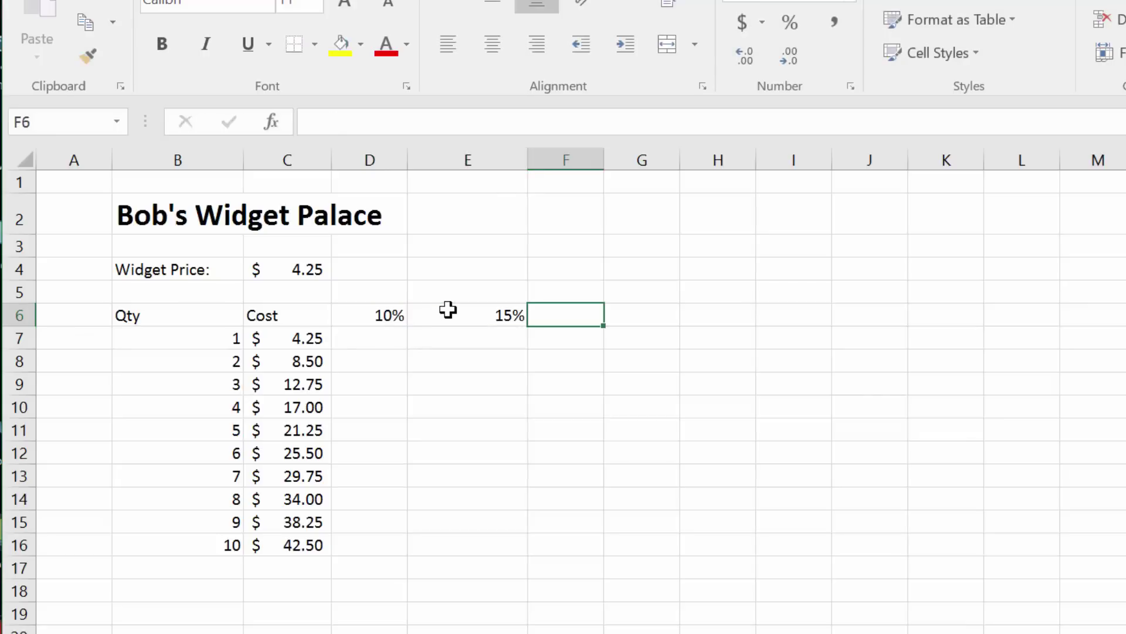
{"action": "type", "text": "20"}
{"action": "type", "text": "%"}
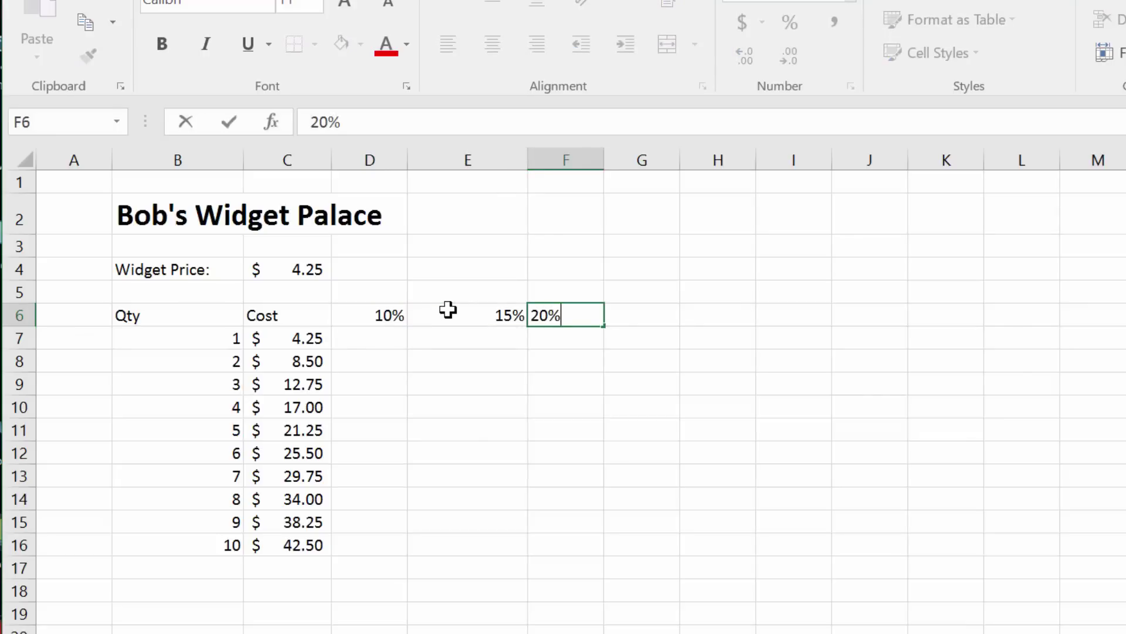
{"action": "key", "text": "Tab"}
{"action": "type", "text": "25%"}
{"action": "key", "text": "Return"}
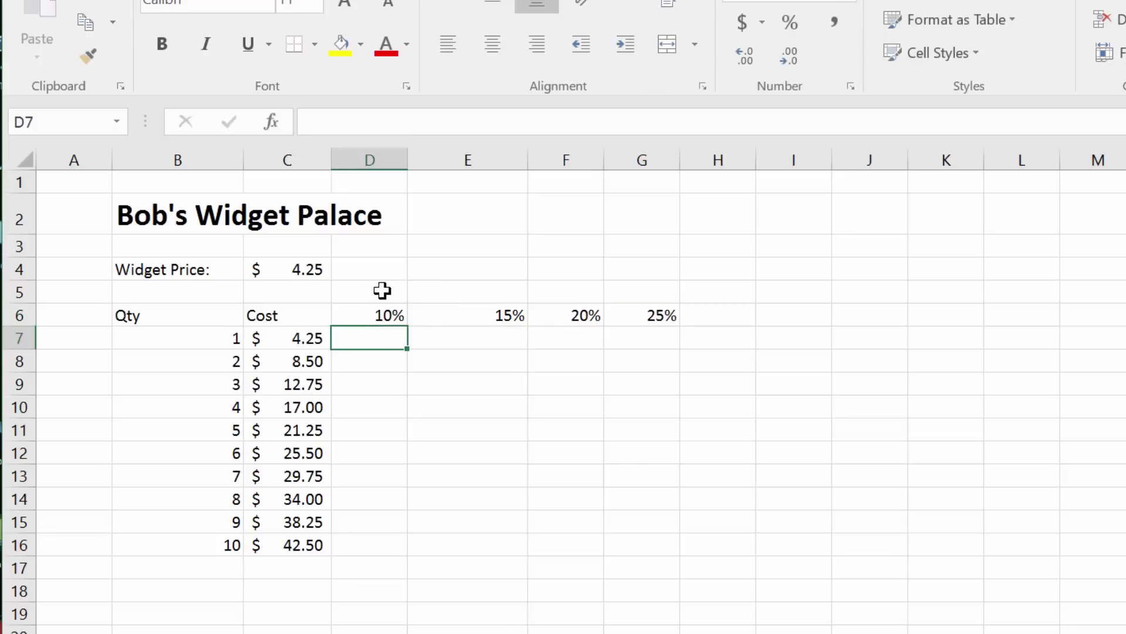
Insert a blank row at row 5, between the widget price and the table headings
{"action": "right_click", "coordinate": [15, 294]}
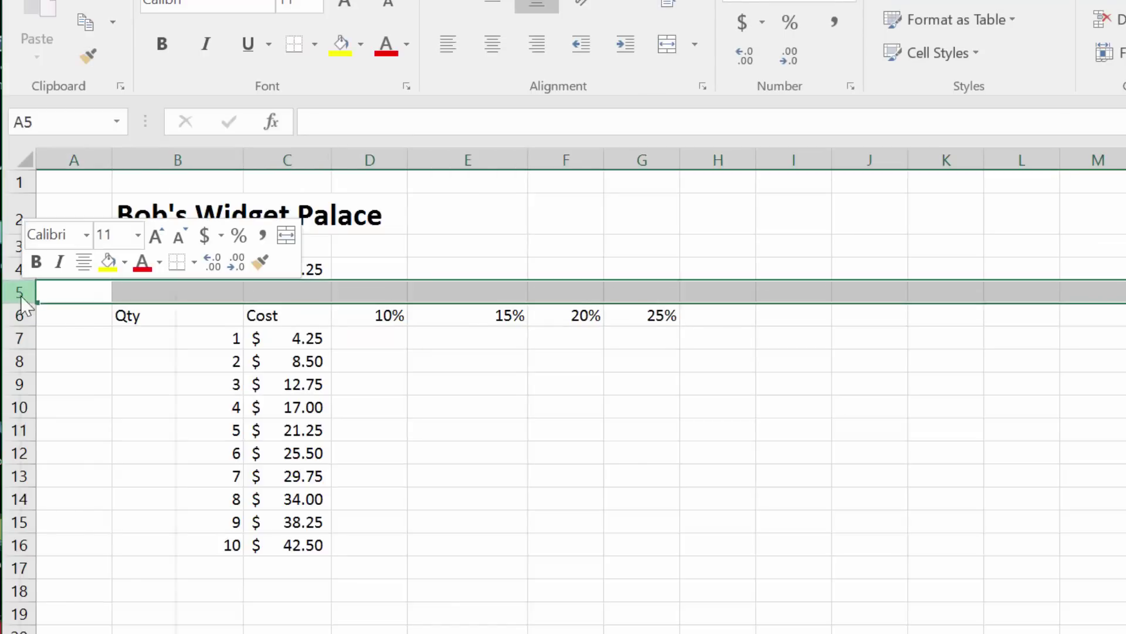
{"action": "left_click", "coordinate": [105, 460]}
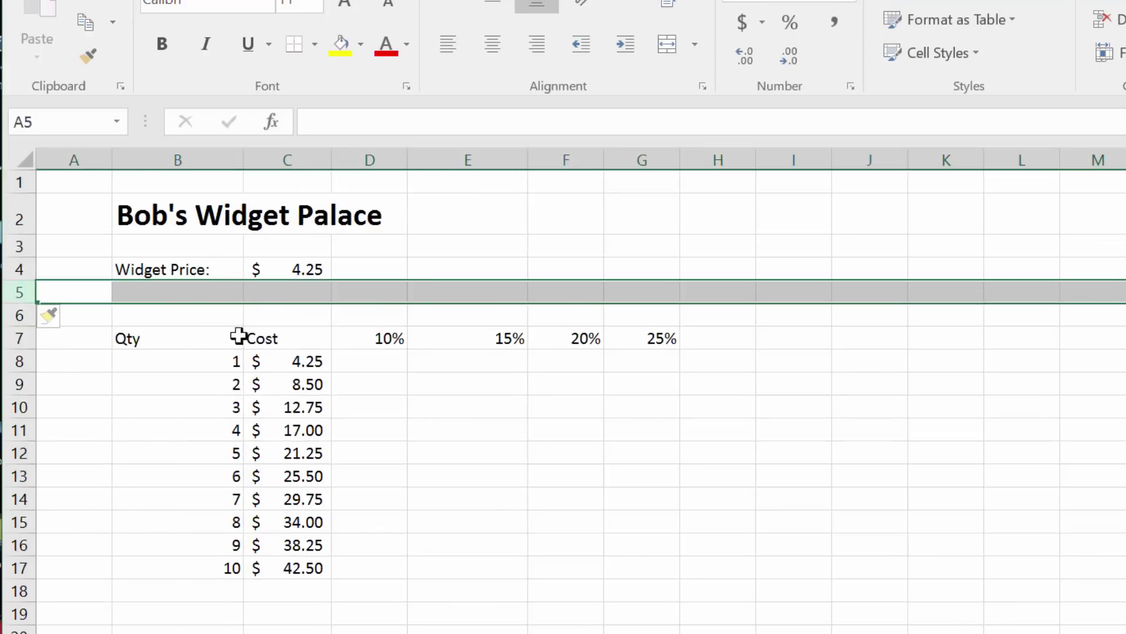
Enter the label "Discount Level:" in D6 above the percentage headings and narrow column E
{"action": "left_click", "coordinate": [402, 309]}
{"action": "type", "text": "Discount"}
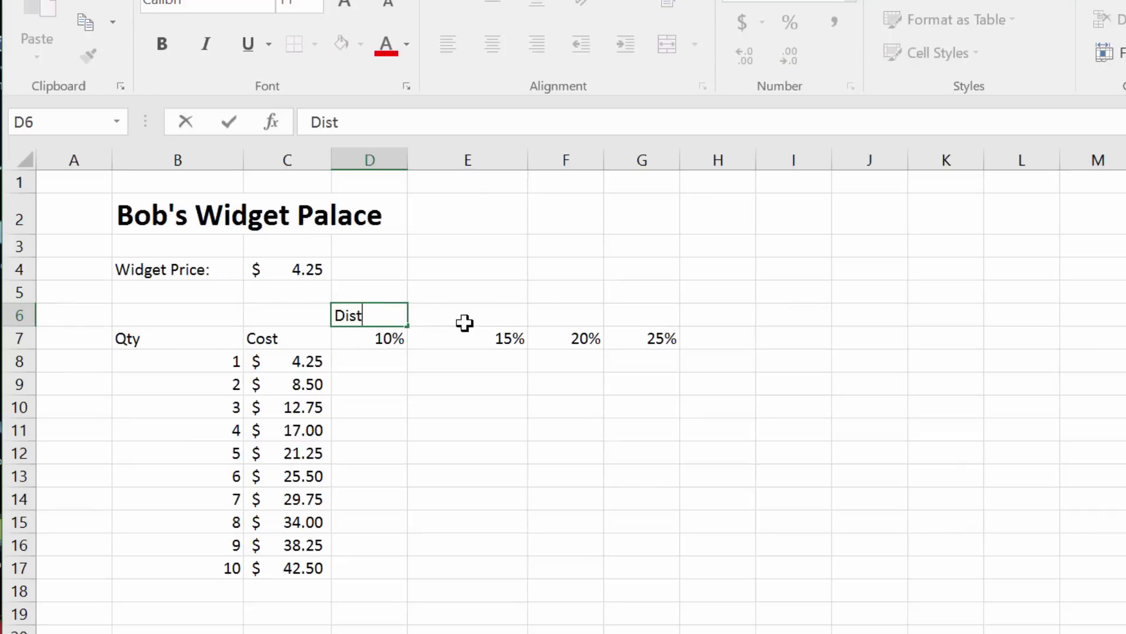
{"action": "key", "text": "BackSpace"}
{"action": "type", "text": "count Level:"}
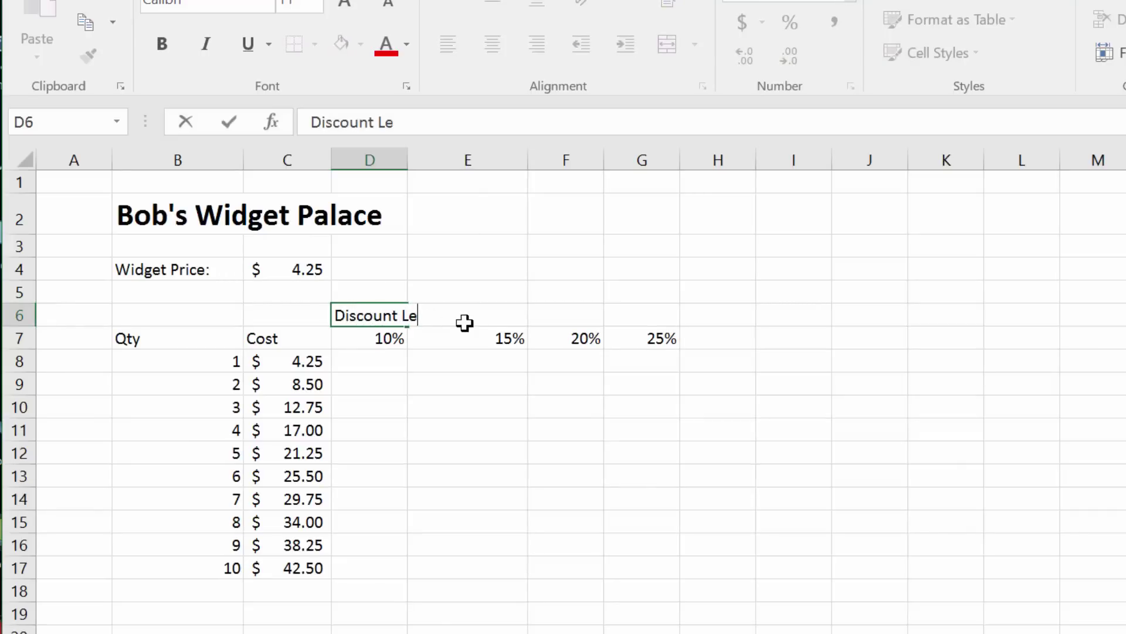
{"action": "key", "text": "ctrl+Return"}
{"action": "key", "text": "Up"}
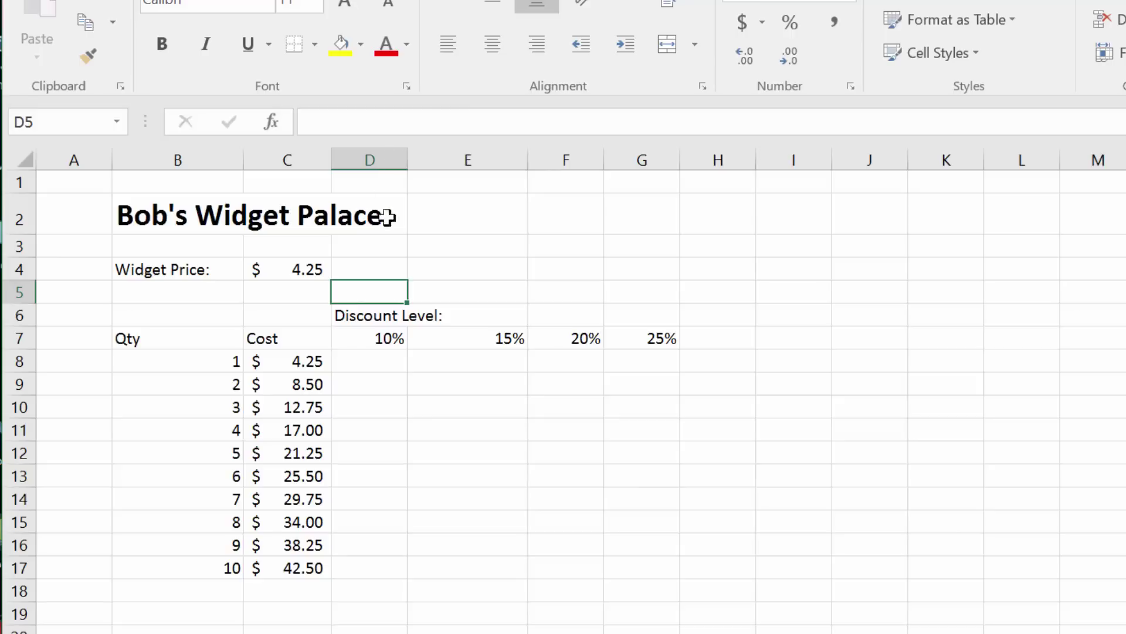
{"action": "left_click_drag", "start_coordinate": [528, 151], "coordinate": [497, 156]}
Enter the discounted cost formula =B8*$C$4*(1-D7) in D8 and apply the dollar accounting format to it
{"action": "left_click", "coordinate": [385, 367]}
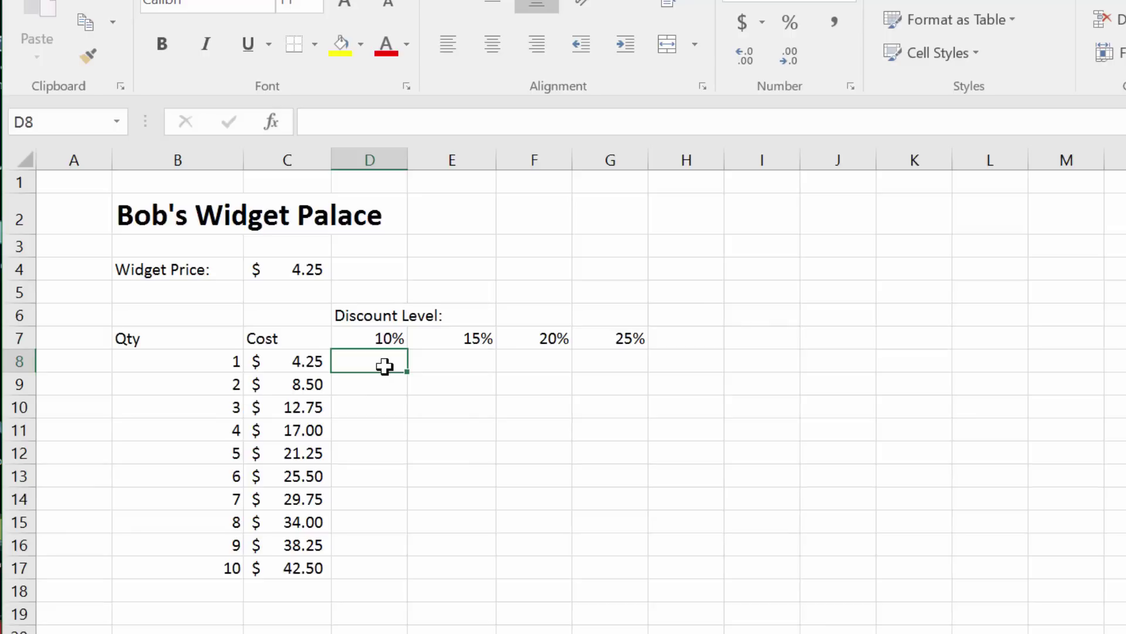
{"action": "type", "text": "="}
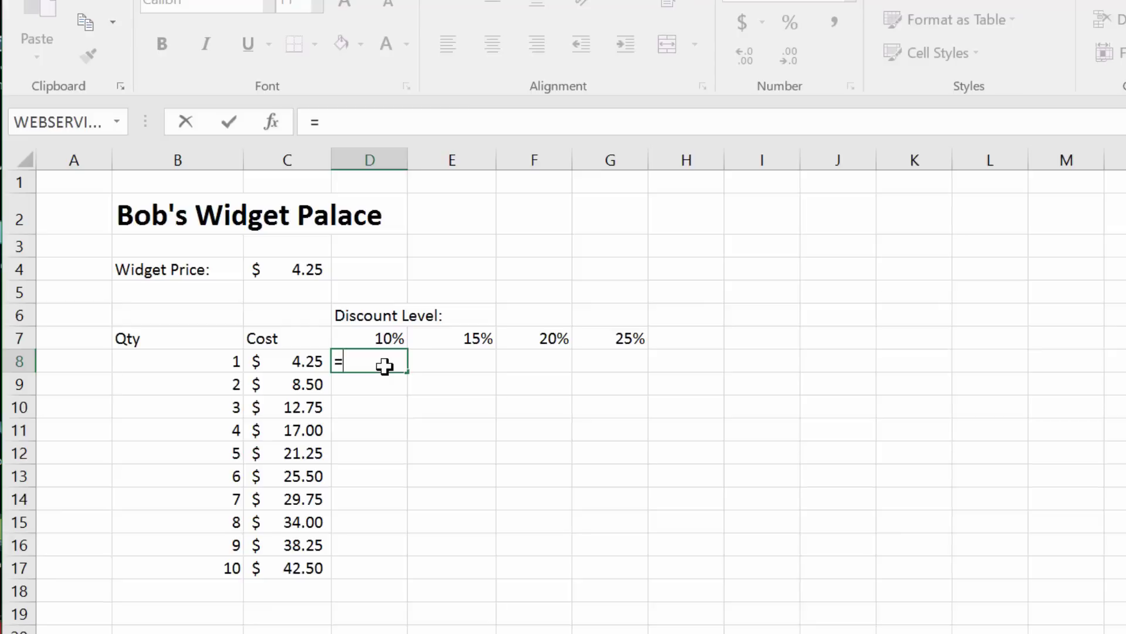
{"action": "key", "text": "Left"}
{"action": "key", "text": "Left"}
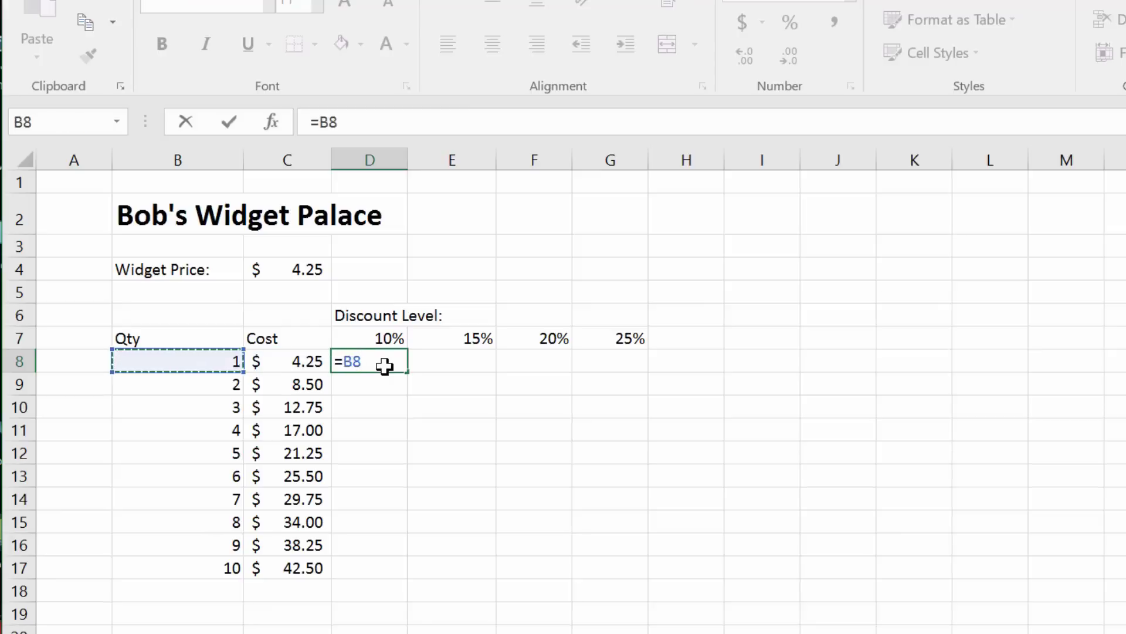
{"action": "type", "text": "*"}
{"action": "left_click", "coordinate": [309, 262]}
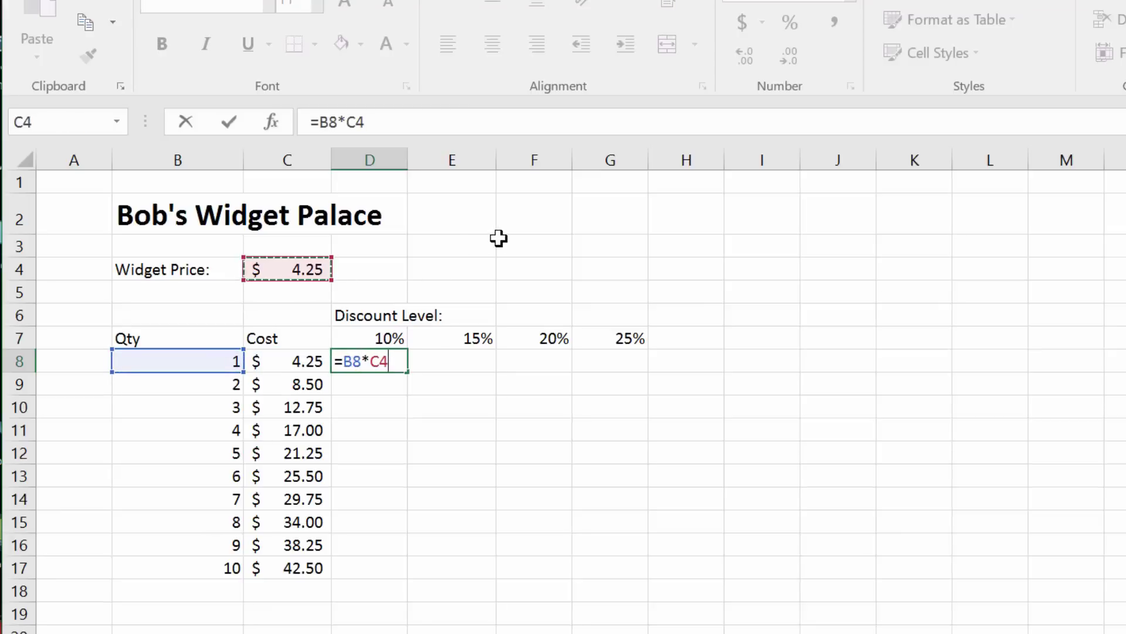
{"action": "key", "text": "F4"}
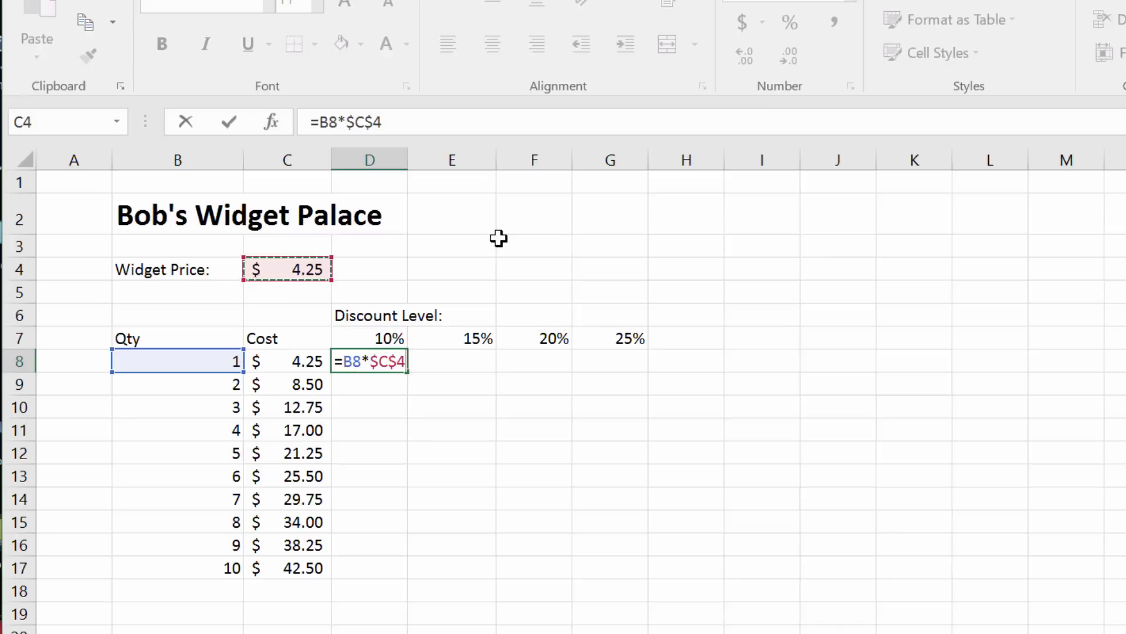
{"action": "type", "text": "*(1"}
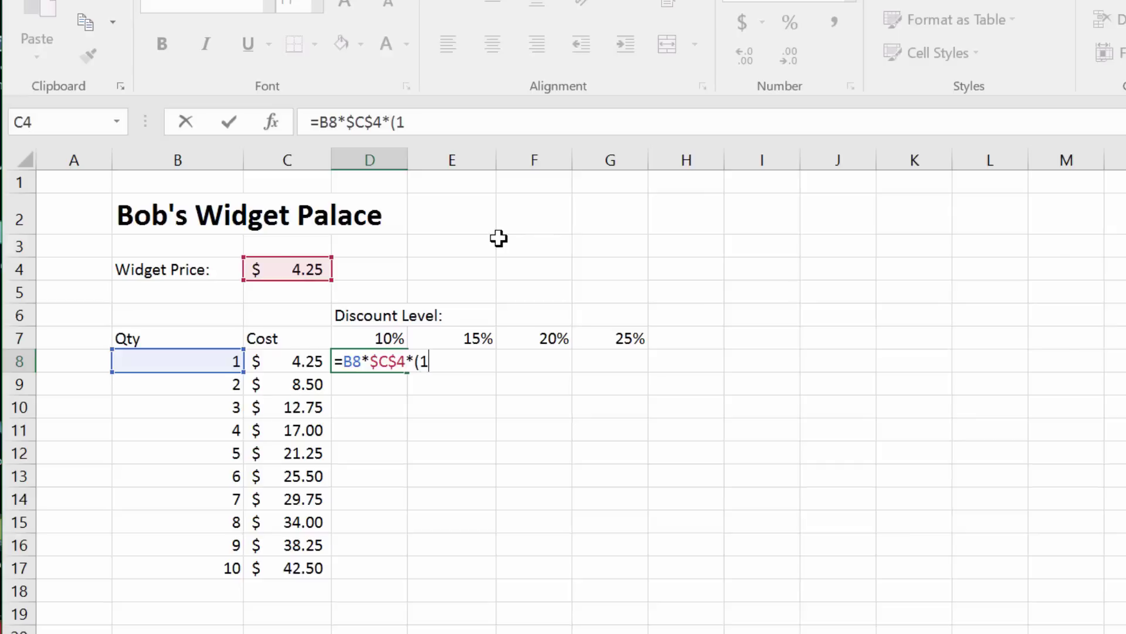
{"action": "type", "text": "-"}
{"action": "left_click", "coordinate": [399, 340]}
{"action": "type", "text": ")"}
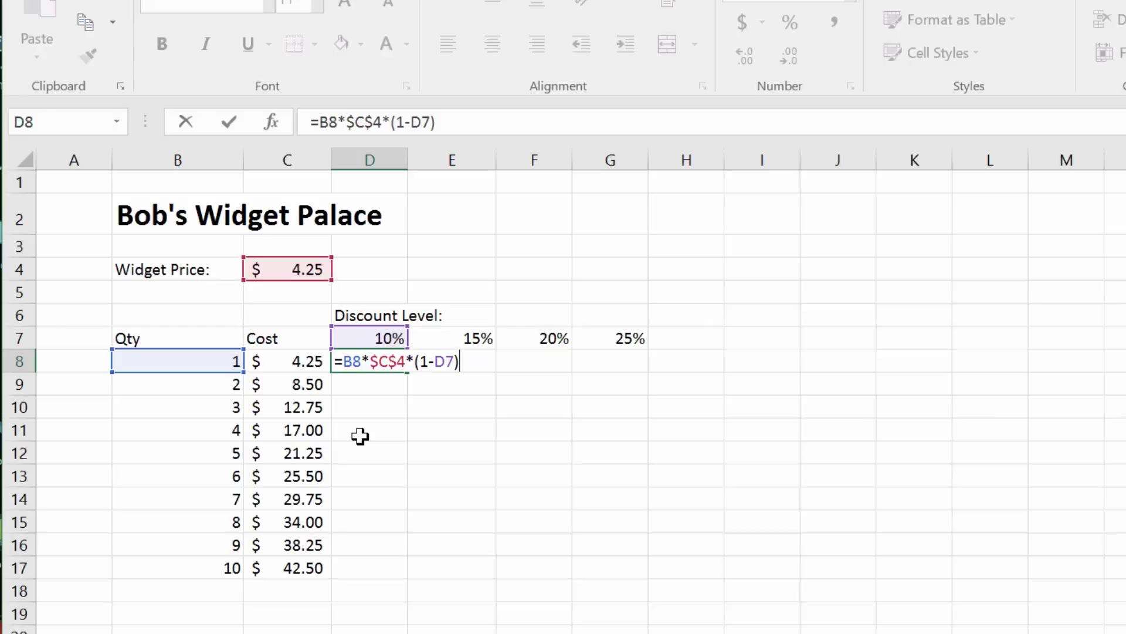
{"action": "key", "text": "Return"}
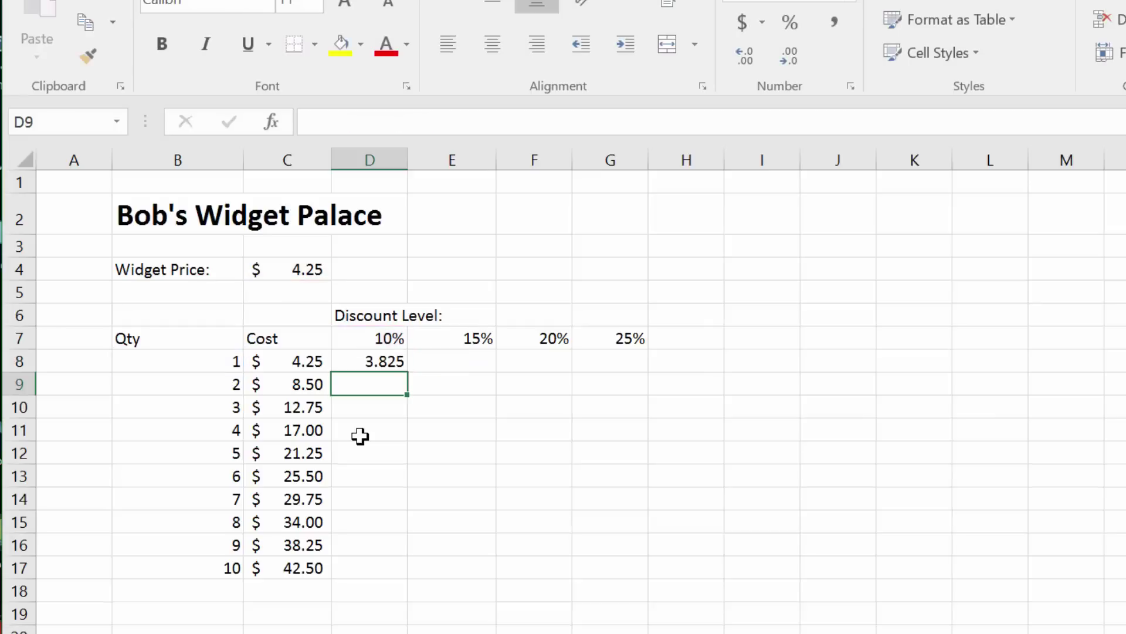
{"action": "left_click", "coordinate": [366, 360]}
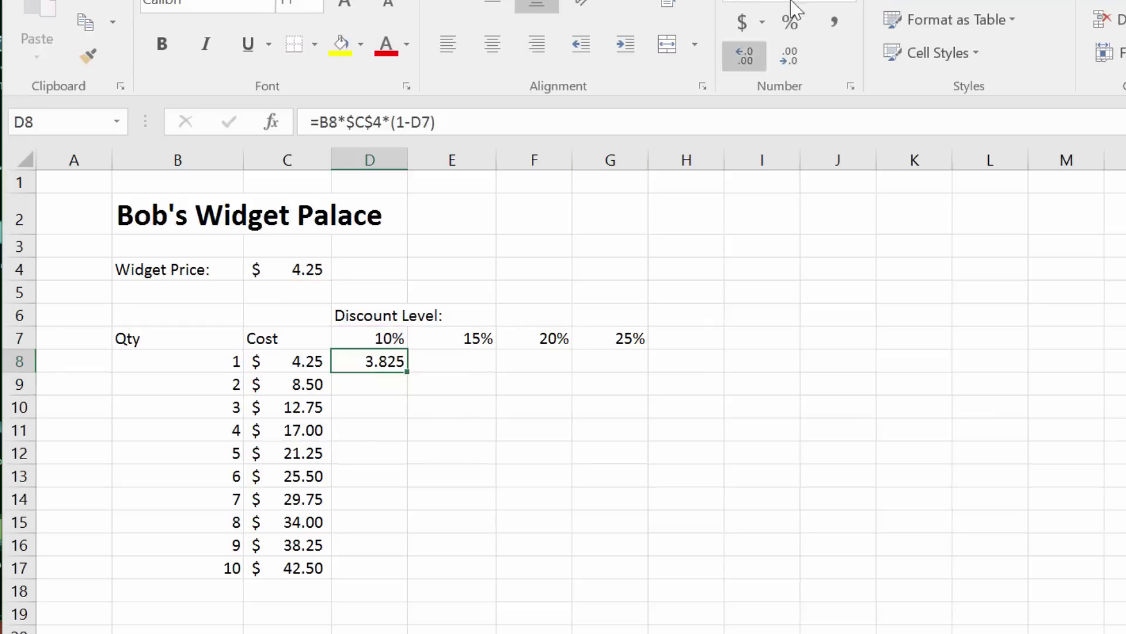
{"action": "left_click", "coordinate": [742, 22]}
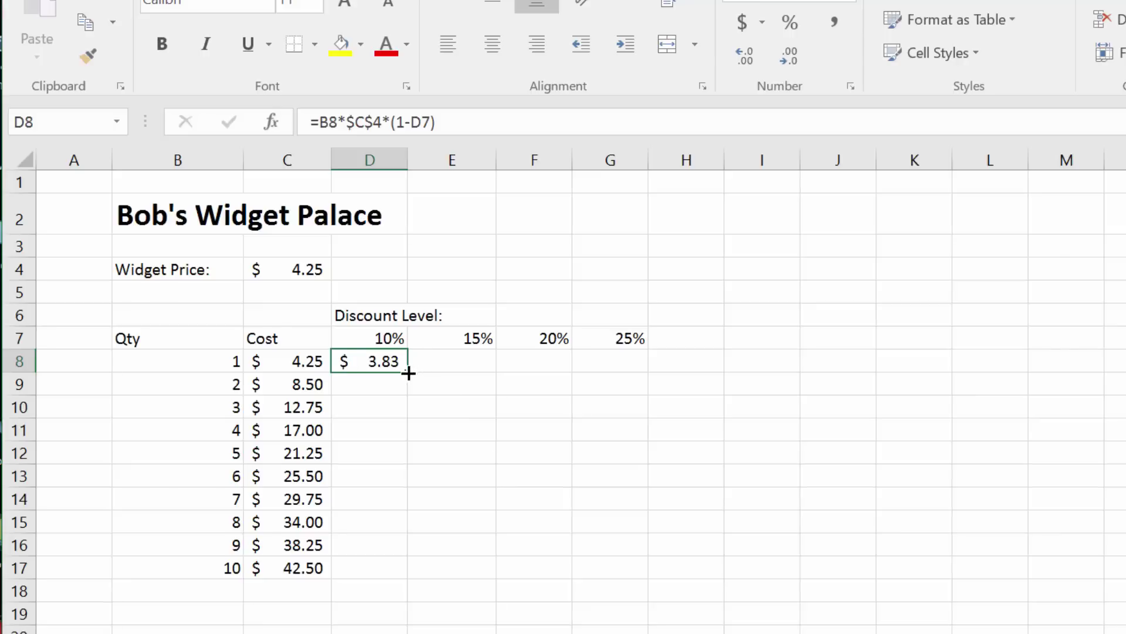
Fill the D8 formula down through D17 and fit column D's width to its contents
{"action": "left_click_drag", "start_coordinate": [407, 372], "coordinate": [395, 572]}
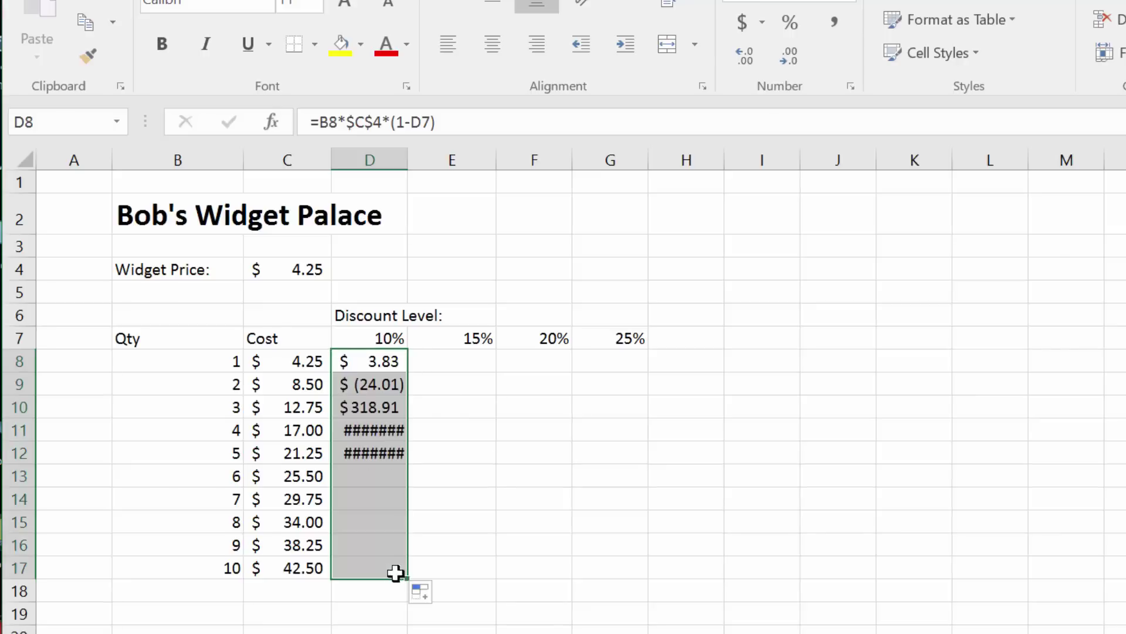
{"action": "double_click", "coordinate": [407, 160]}
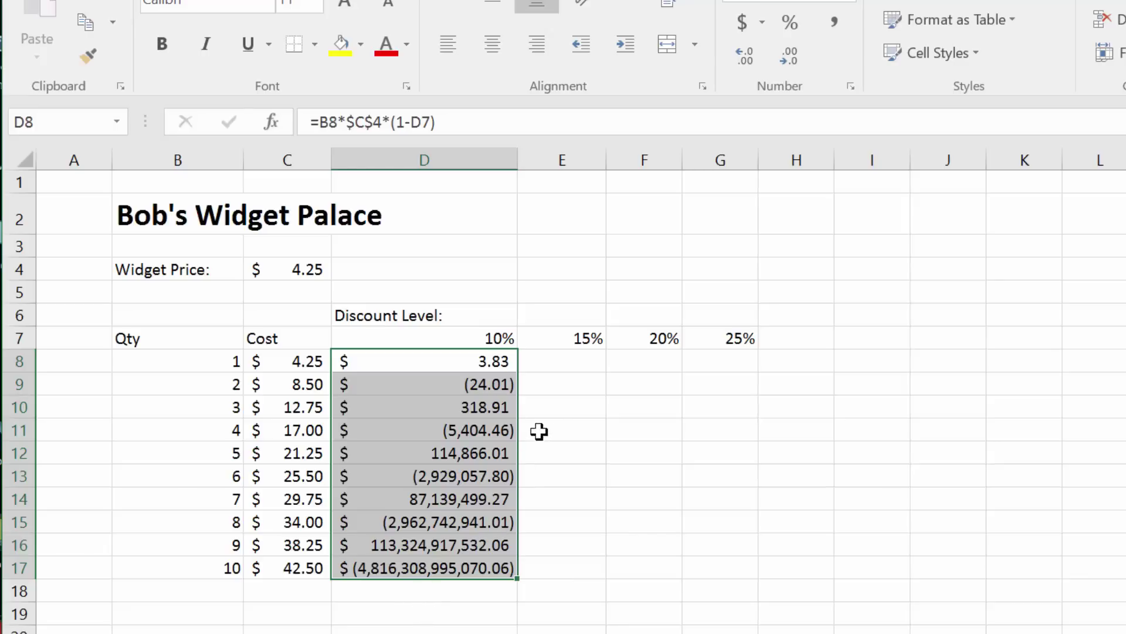
Change the D7 reference in the D8 formula to the absolute reference $D$7
{"action": "left_click", "coordinate": [440, 357]}
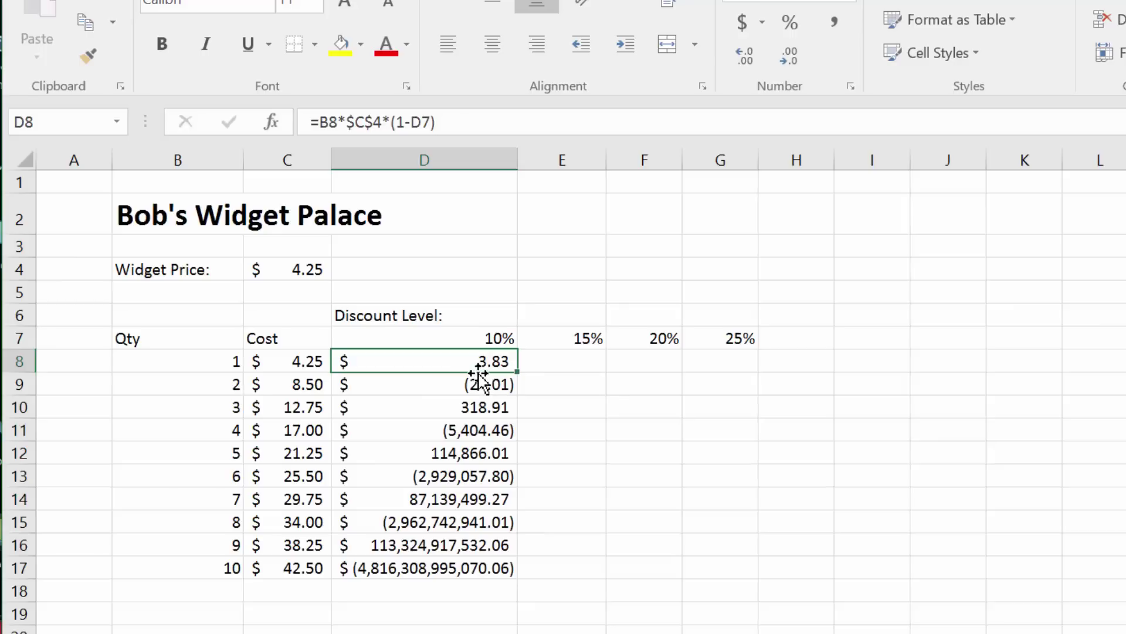
{"action": "double_click", "coordinate": [478, 367]}
{"action": "left_click", "coordinate": [447, 361]}
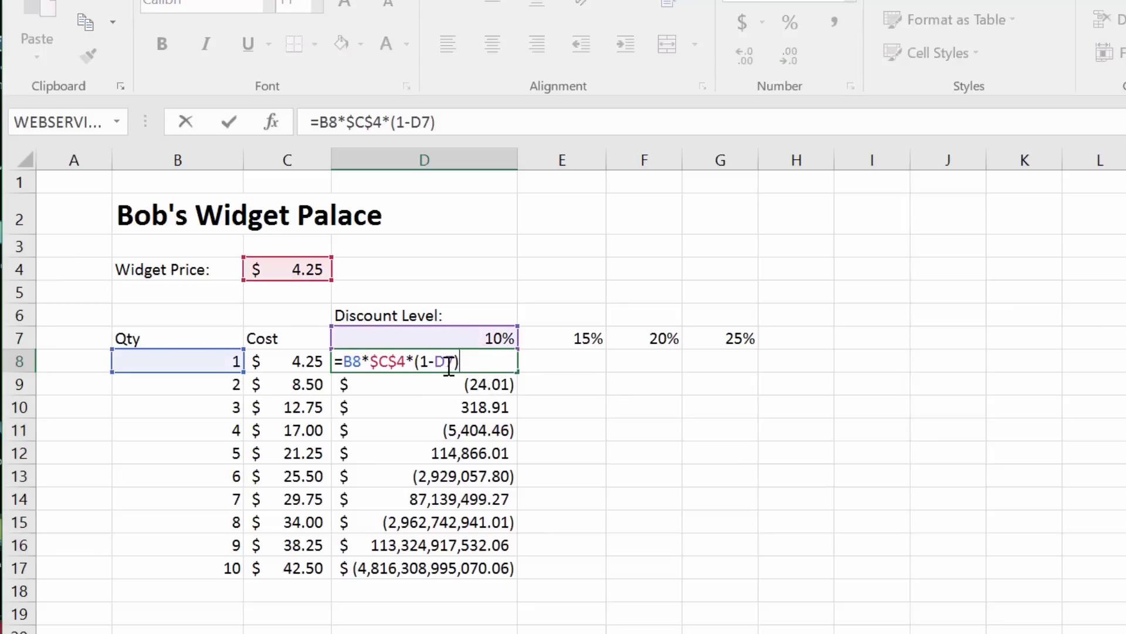
{"action": "key", "text": "F4"}
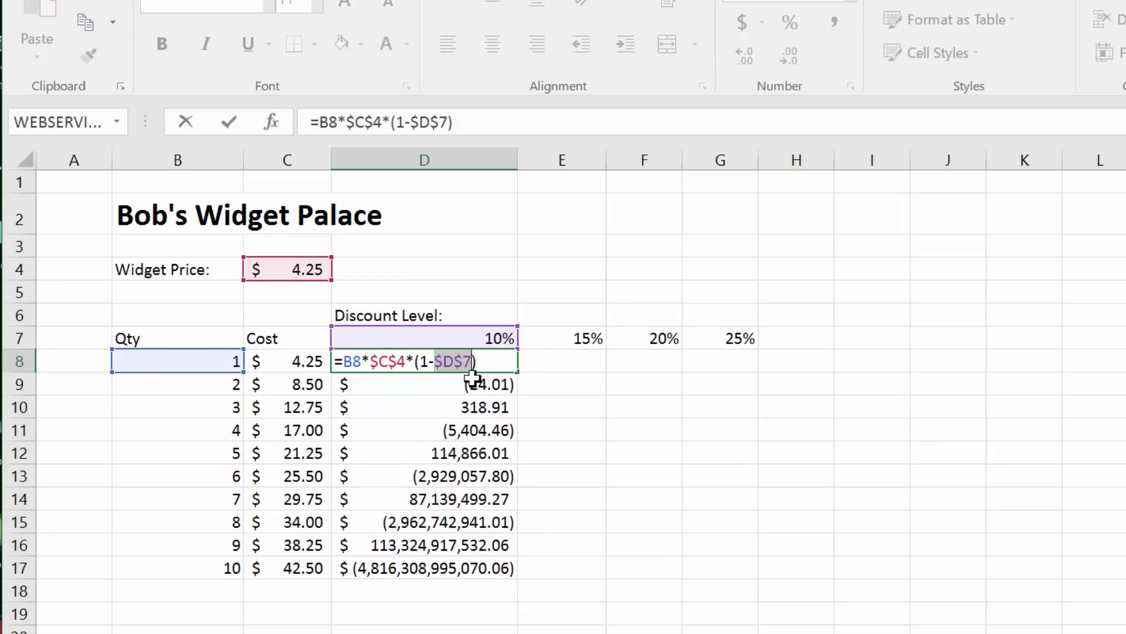
{"action": "key", "text": "Return"}
{"action": "key", "text": "Up"}
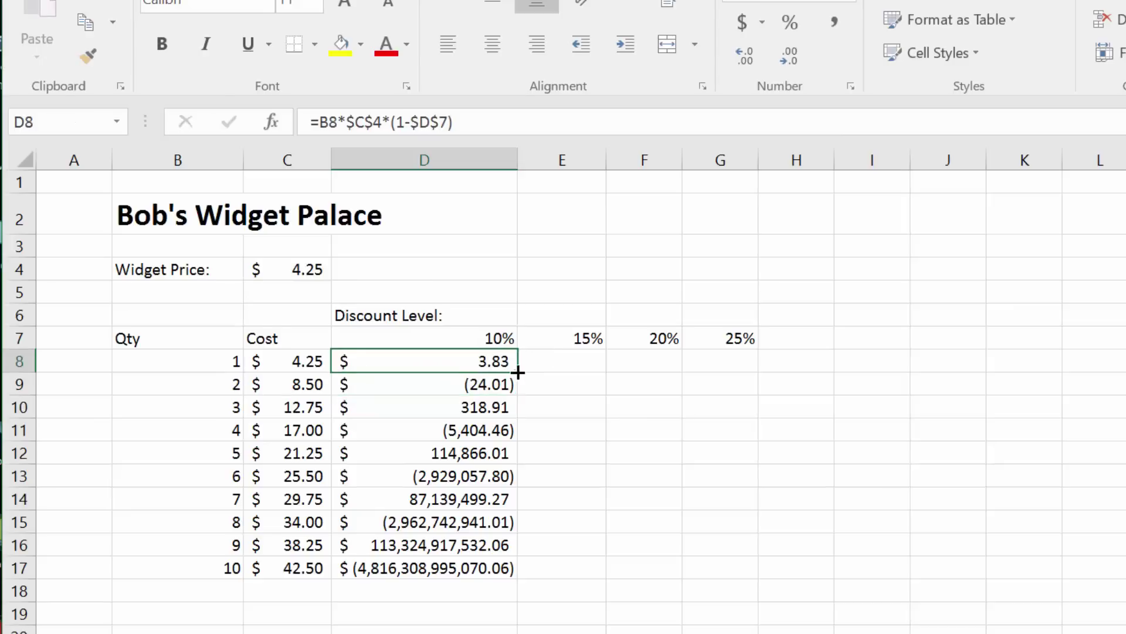
Fill the corrected D8 formula down through D17 and narrow column D
{"action": "left_click_drag", "start_coordinate": [516, 372], "coordinate": [504, 574]}
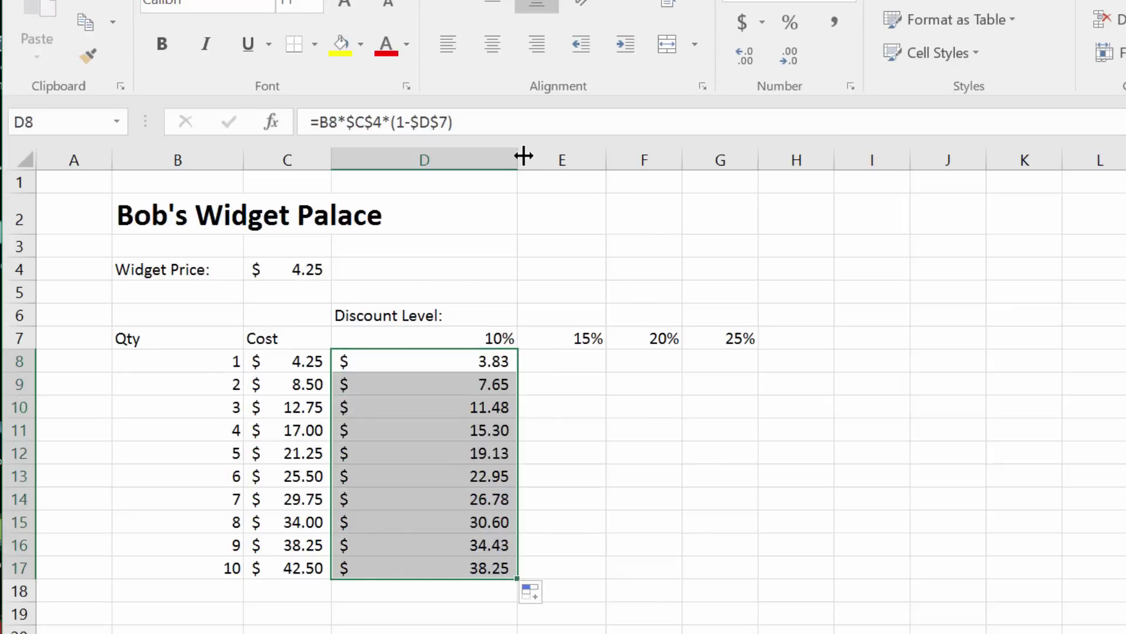
{"action": "left_click_drag", "start_coordinate": [518, 154], "coordinate": [458, 158]}
{"action": "left_click", "coordinate": [408, 453]}
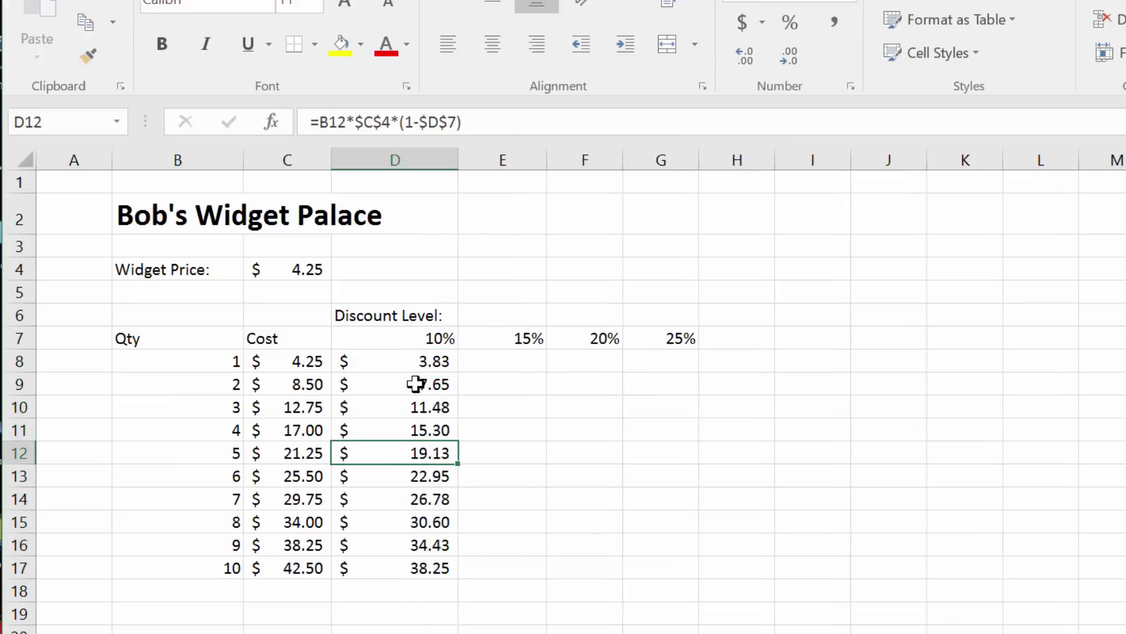
Copy the D8 formula across to G8 and fill the whole row down through row 17
{"action": "left_click", "coordinate": [415, 365]}
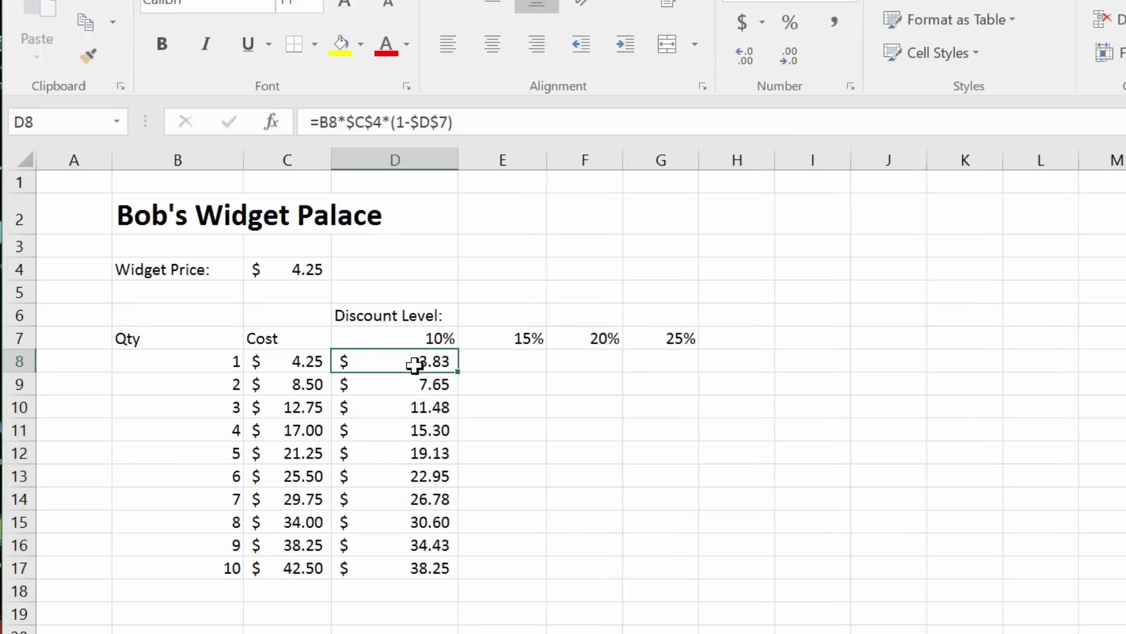
{"action": "left_click_drag", "start_coordinate": [459, 371], "coordinate": [712, 423]}
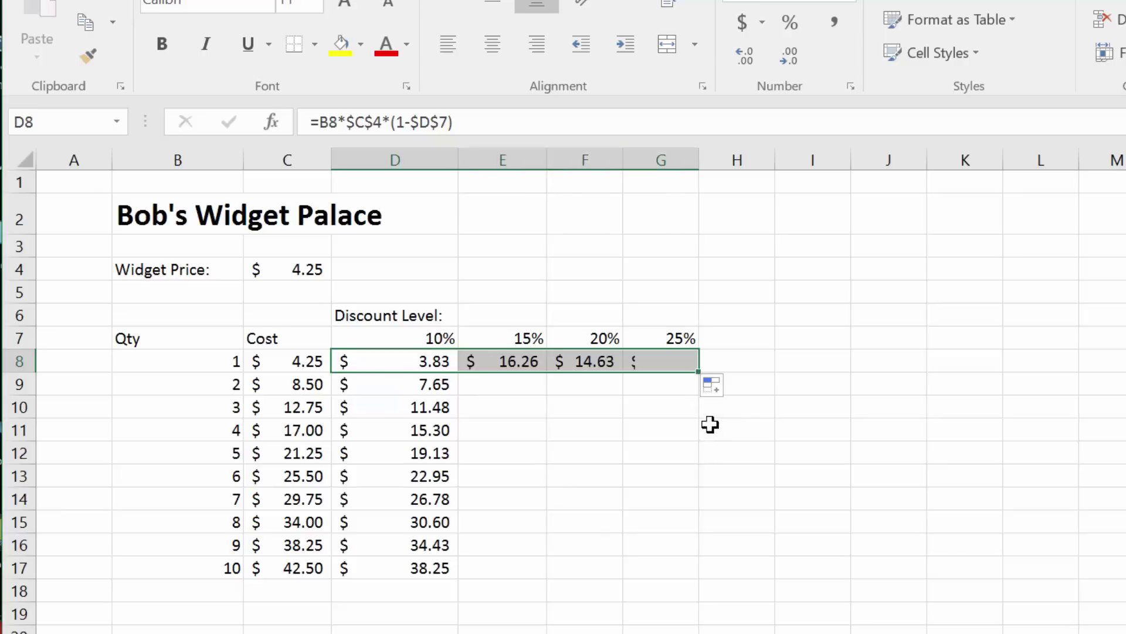
{"action": "left_click_drag", "start_coordinate": [699, 371], "coordinate": [689, 573]}
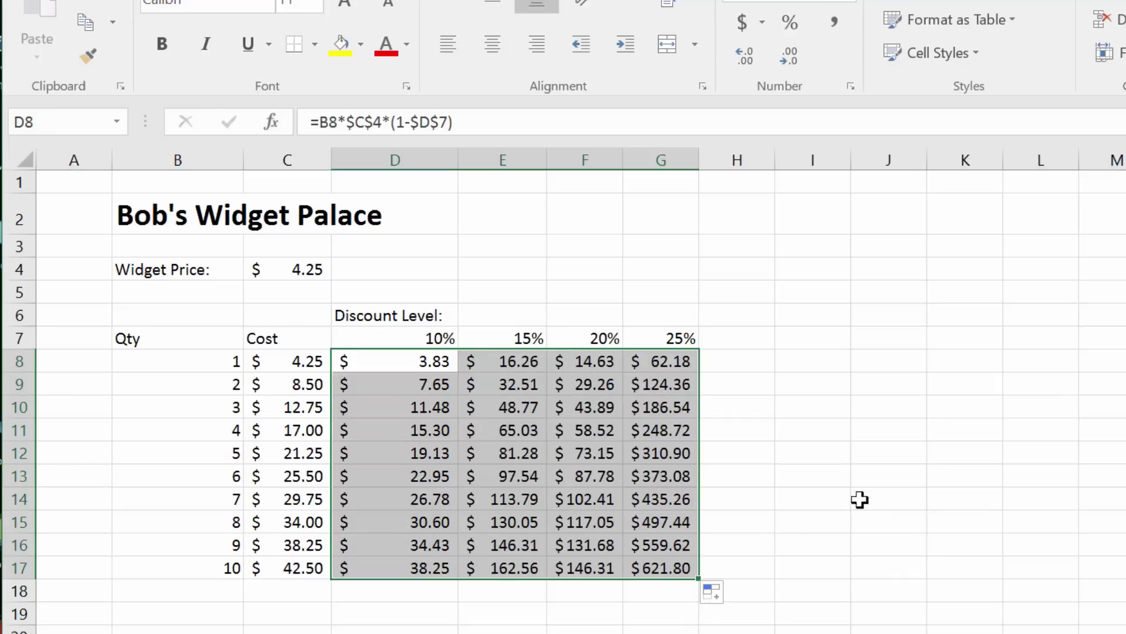
Examine which cells the formulas in G8, D8 and E8 reference, leaving the formulas as they are
{"action": "left_click", "coordinate": [660, 355]}
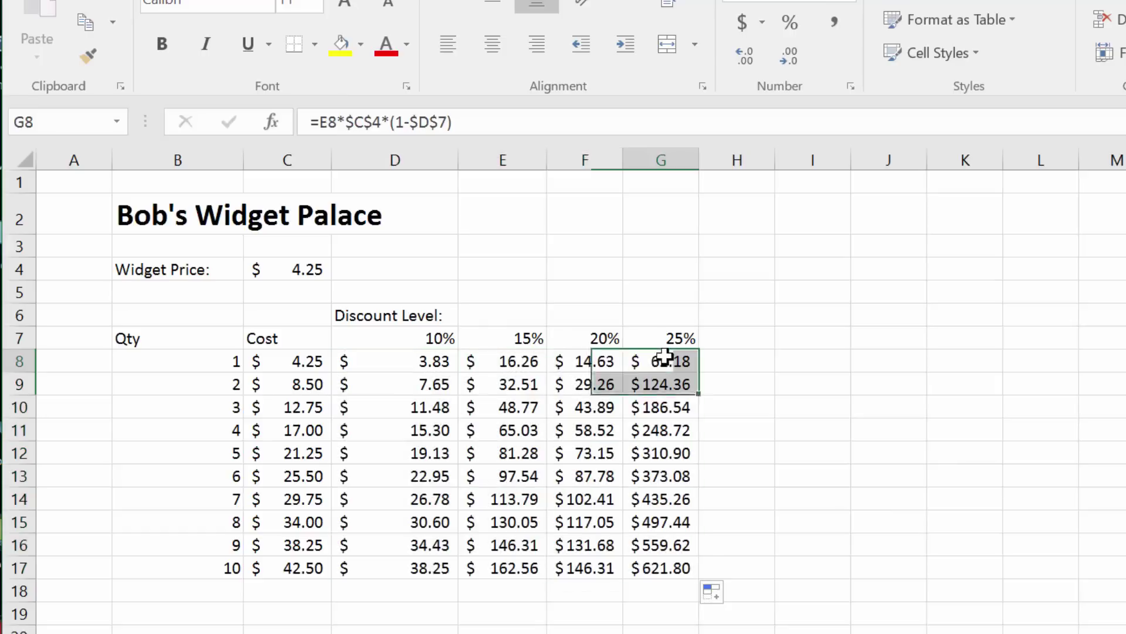
{"action": "left_click_drag", "start_coordinate": [806, 350], "coordinate": [807, 346]}
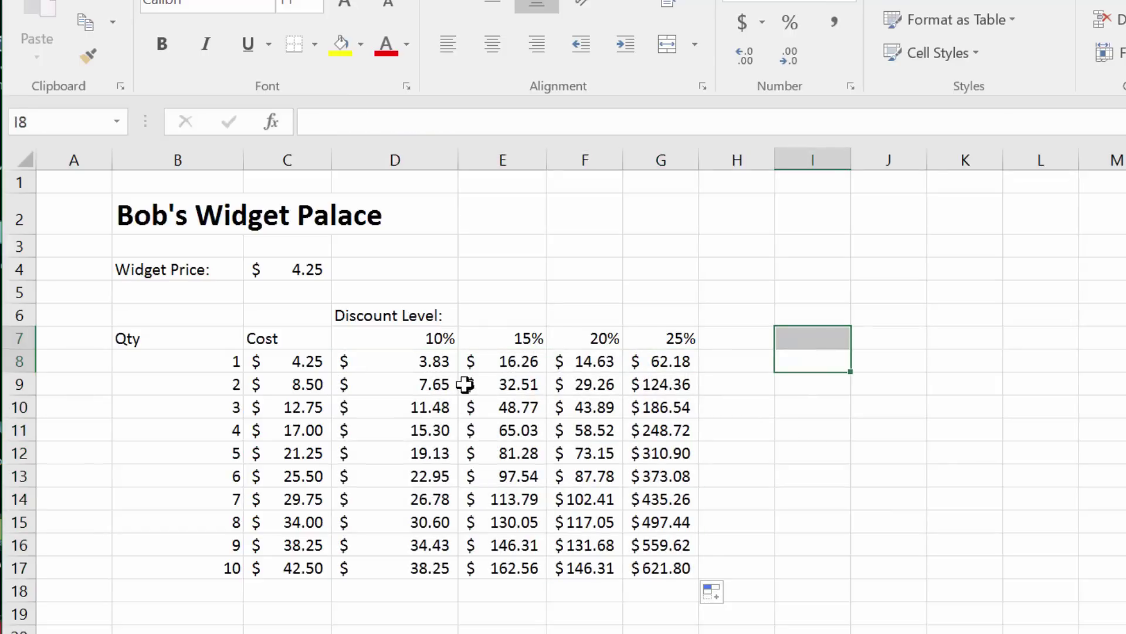
{"action": "left_click", "coordinate": [434, 368]}
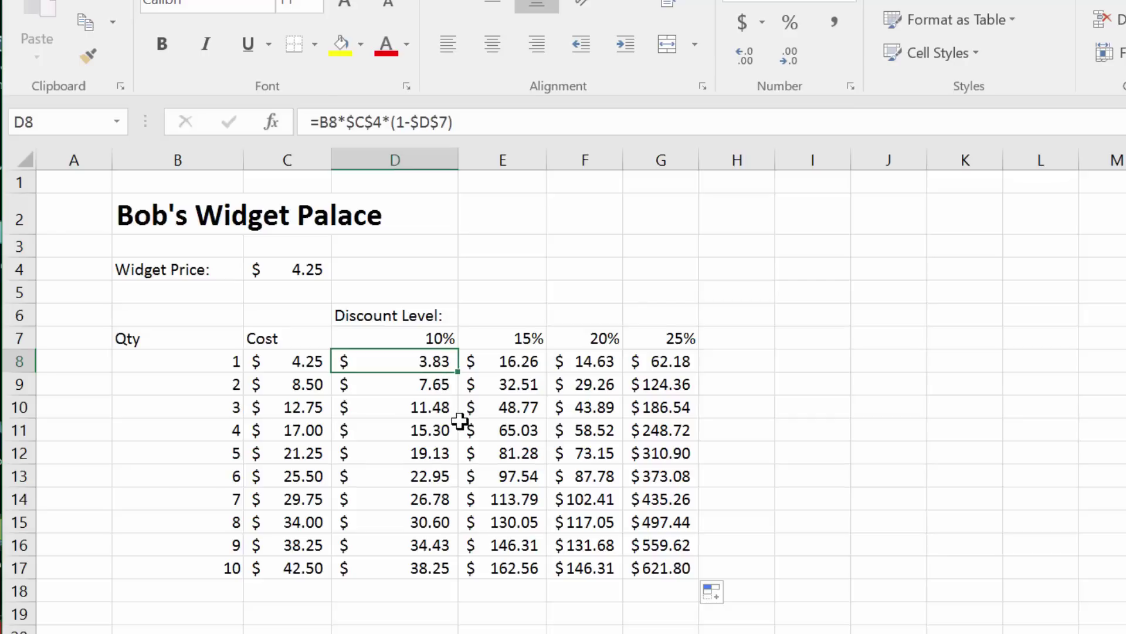
{"action": "left_click", "coordinate": [495, 122]}
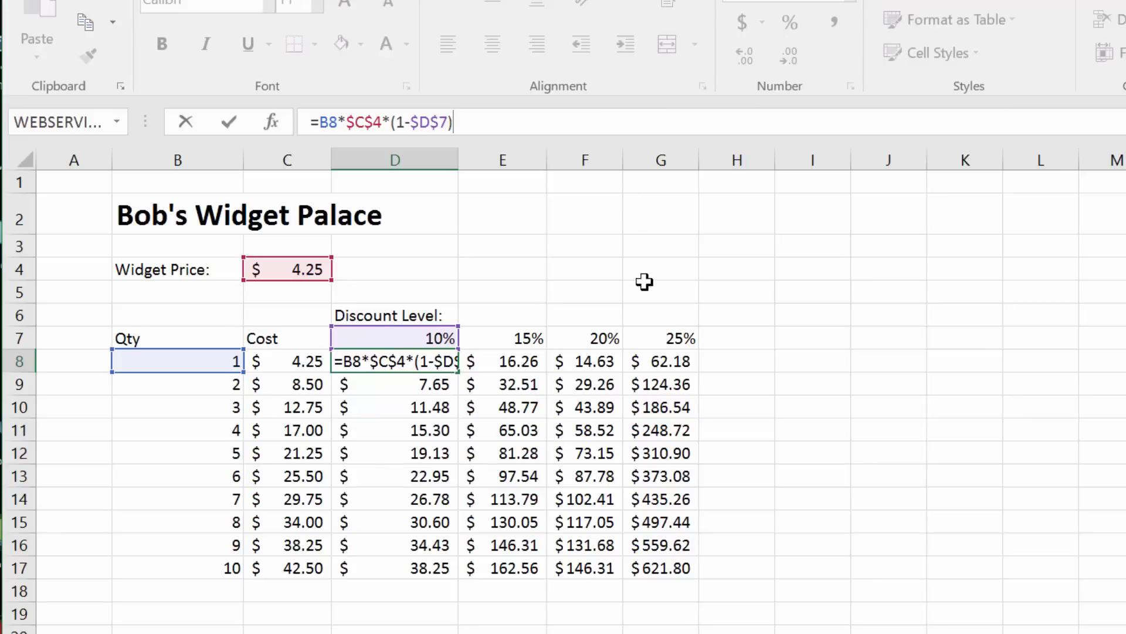
{"action": "left_click", "coordinate": [498, 362]}
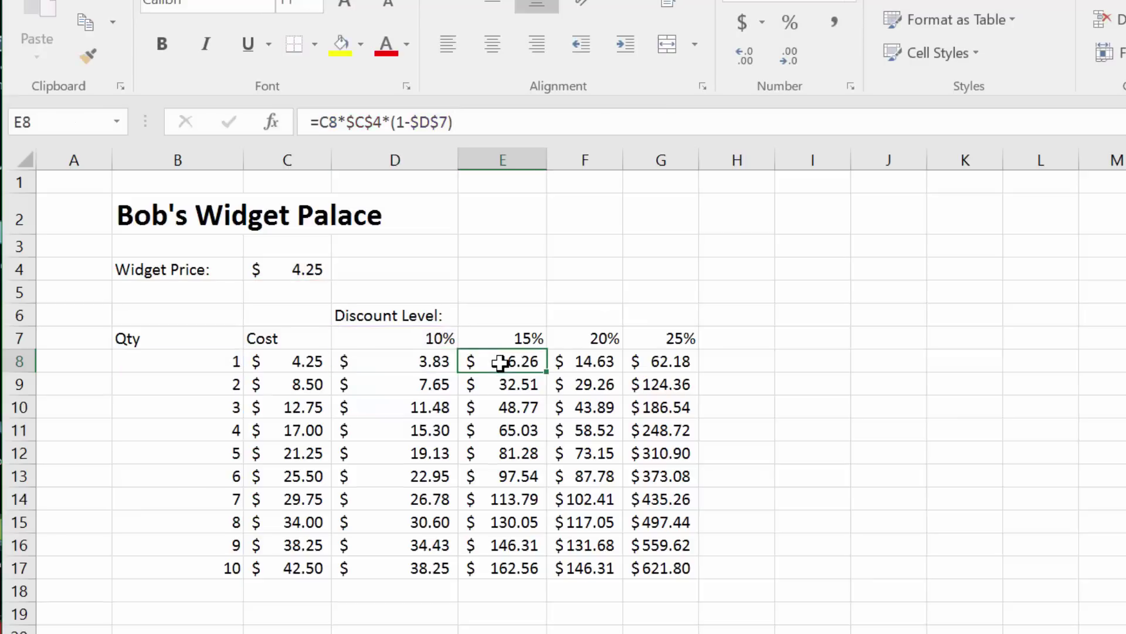
{"action": "left_click", "coordinate": [514, 130]}
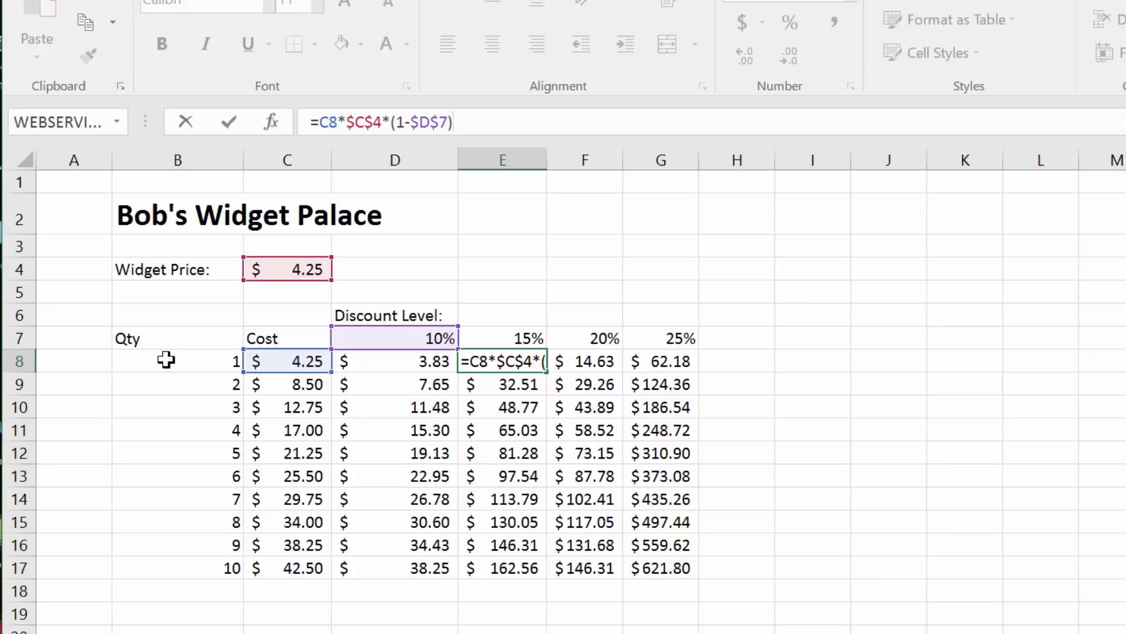
Change the B8 reference in the D8 formula to the absolute reference $B$8
{"action": "left_click", "coordinate": [370, 365]}
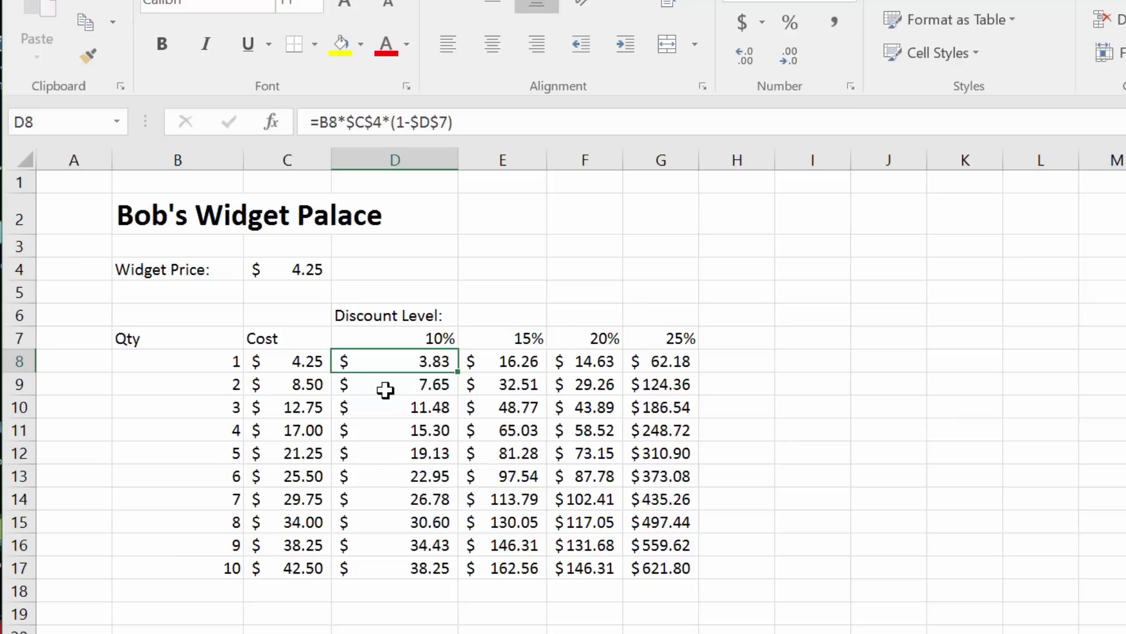
{"action": "key", "text": "F2"}
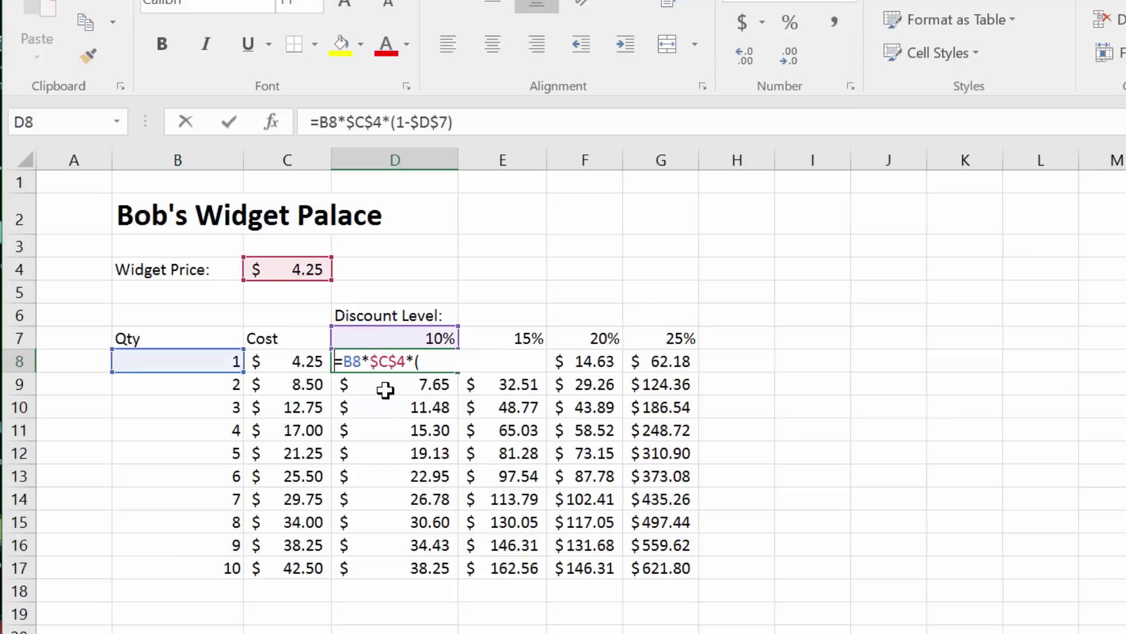
{"action": "key", "text": "Left"}
{"action": "key", "text": "Left"}
{"action": "key", "text": "Left"}
{"action": "key", "text": "Left"}
{"action": "key", "text": "Left"}
{"action": "key", "text": "Left"}
{"action": "key", "text": "Left"}
{"action": "key", "text": "Left"}
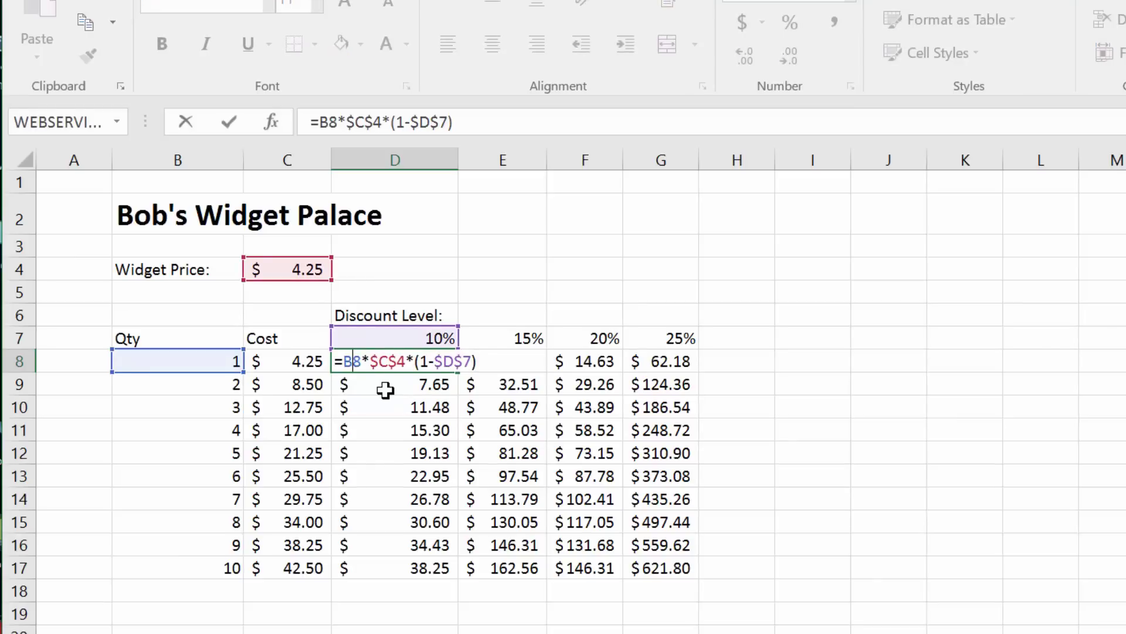
{"action": "key", "text": "F4"}
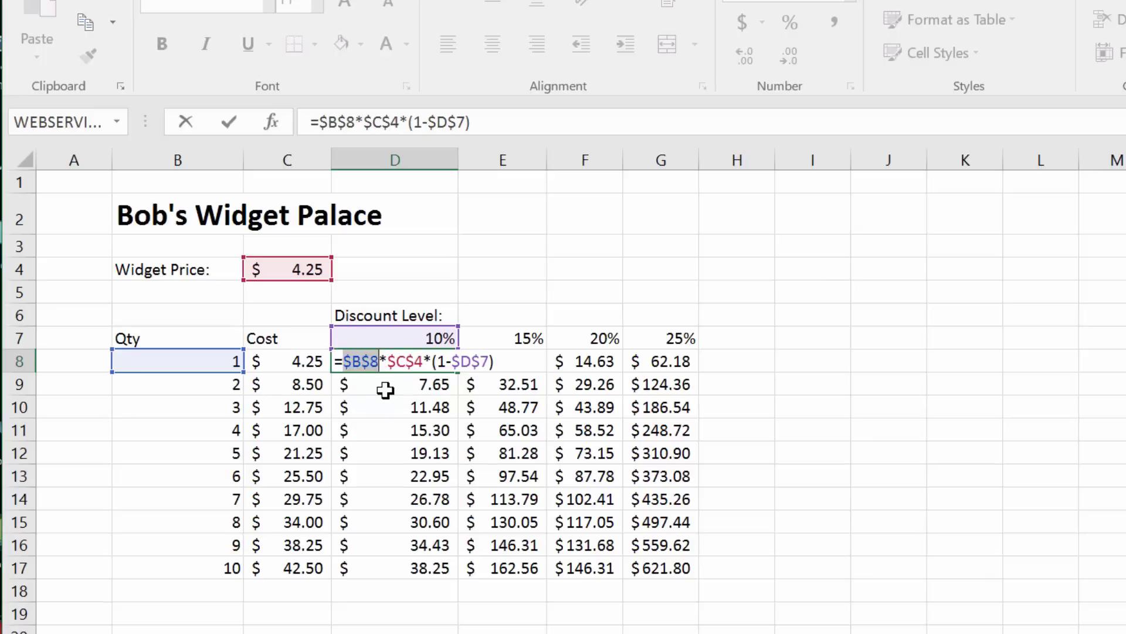
{"action": "key", "text": "Return"}
{"action": "key", "text": "Up"}
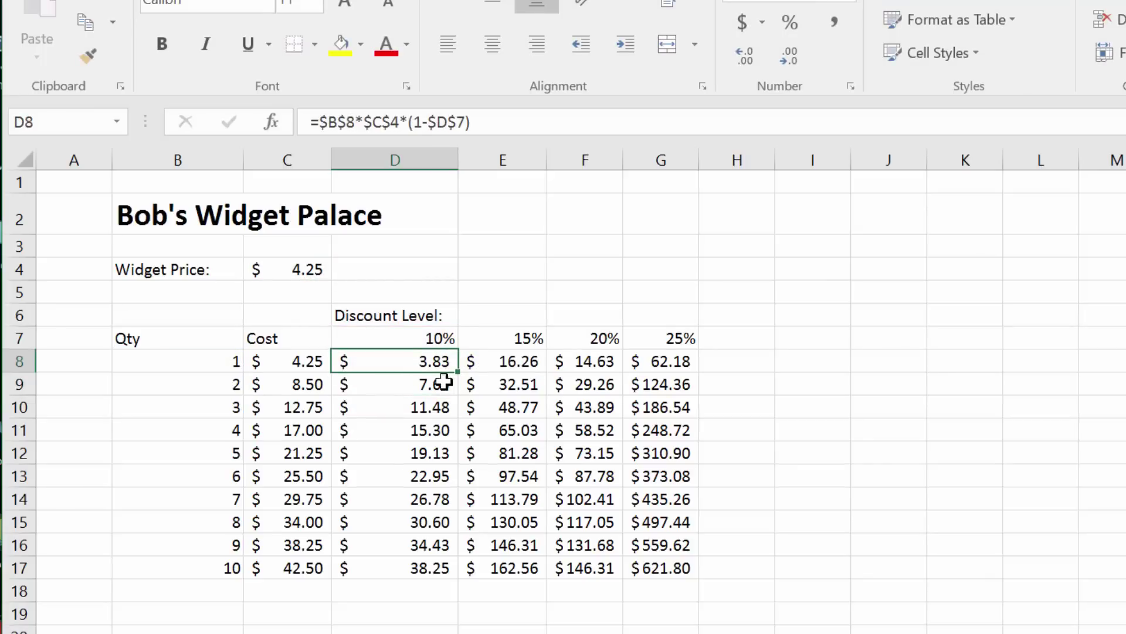
Fill the D8 formula down through D17 and inspect which cells the D17 formula references
{"action": "left_click_drag", "start_coordinate": [456, 373], "coordinate": [449, 589]}
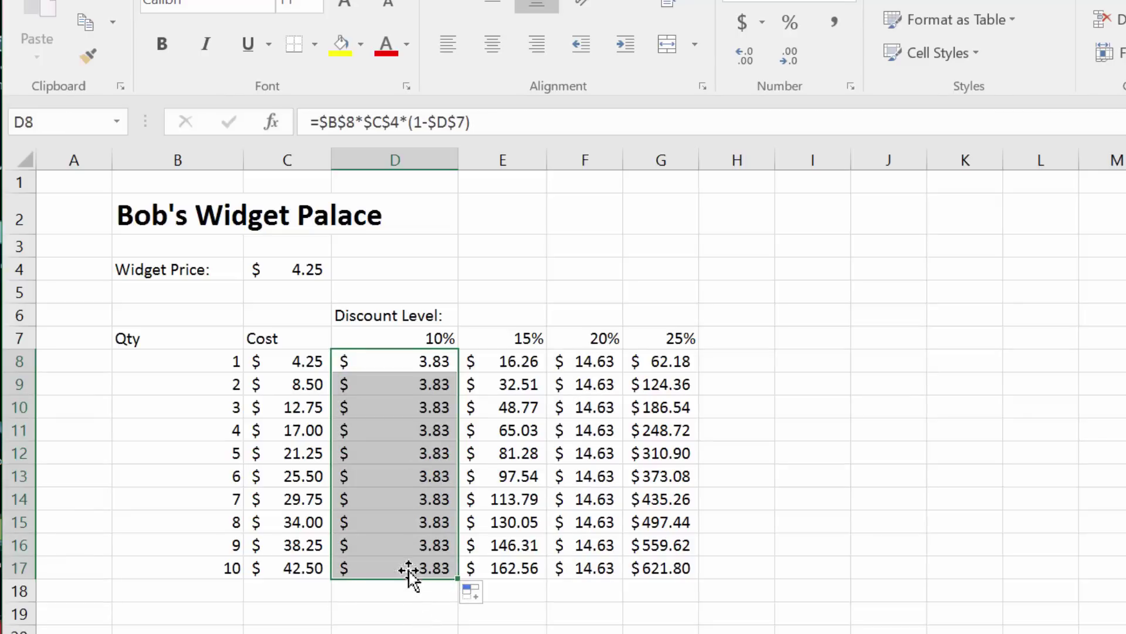
{"action": "left_click", "coordinate": [412, 359]}
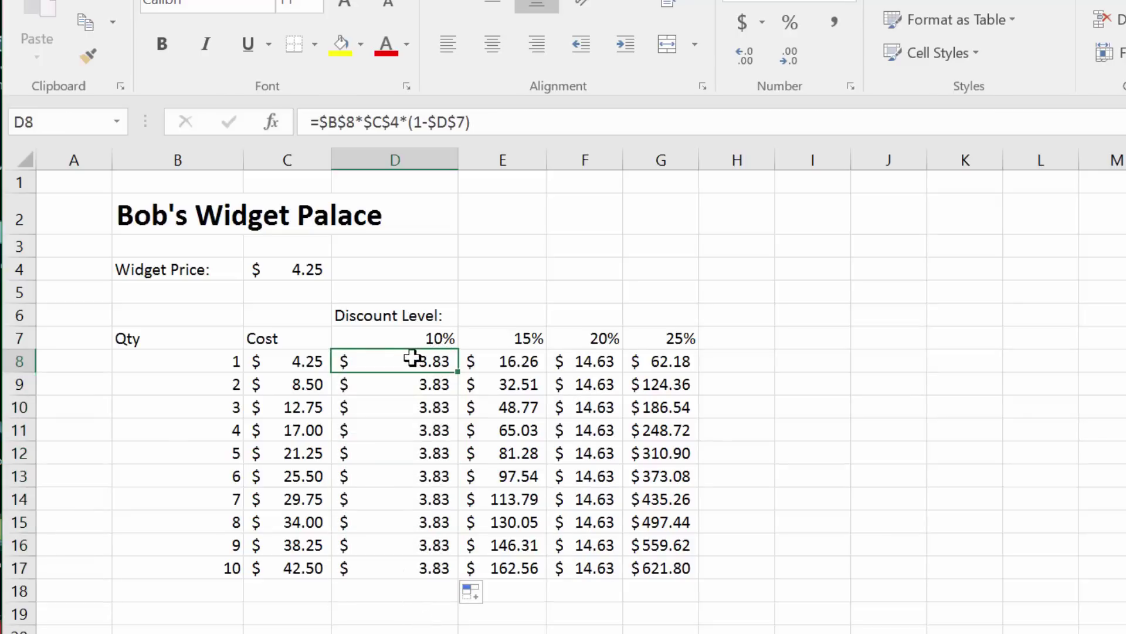
{"action": "left_click", "coordinate": [398, 571]}
{"action": "left_click", "coordinate": [486, 122]}
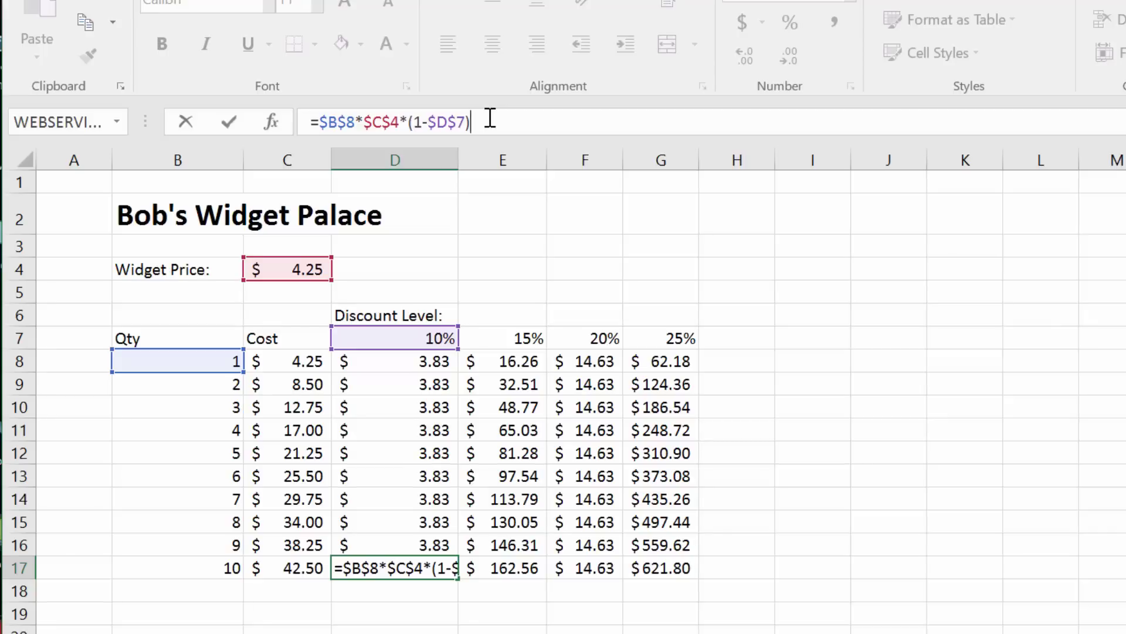
{"action": "key", "text": "ctrl+Return"}
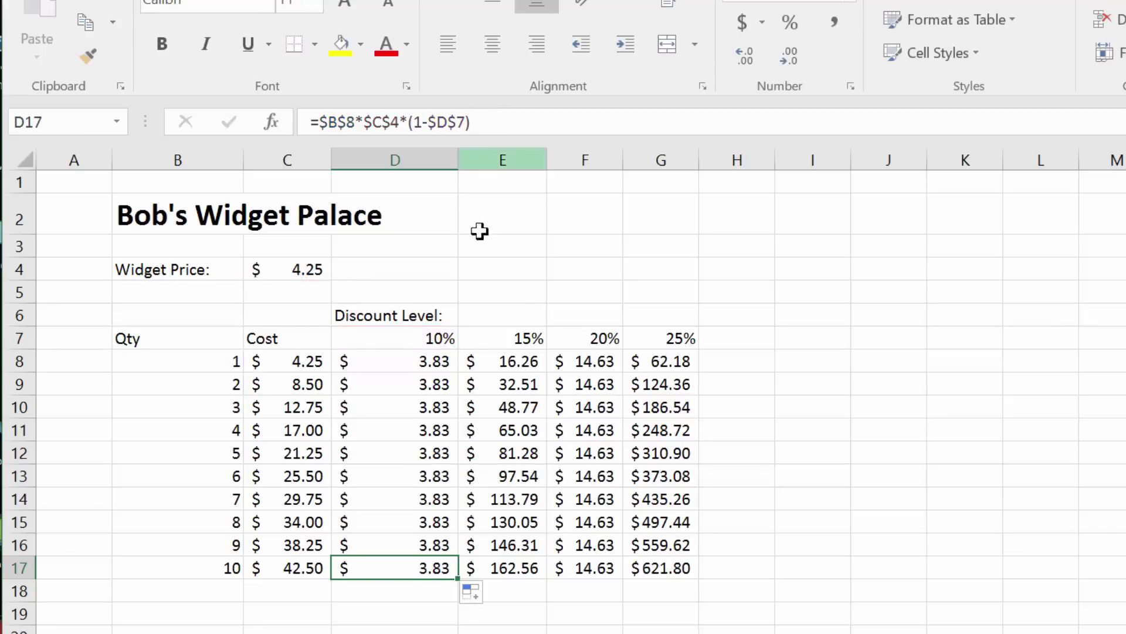
Change the quantity reference in the D8 formula to the mixed reference $B8 and fill the formula down through D17
{"action": "left_click", "coordinate": [405, 364]}
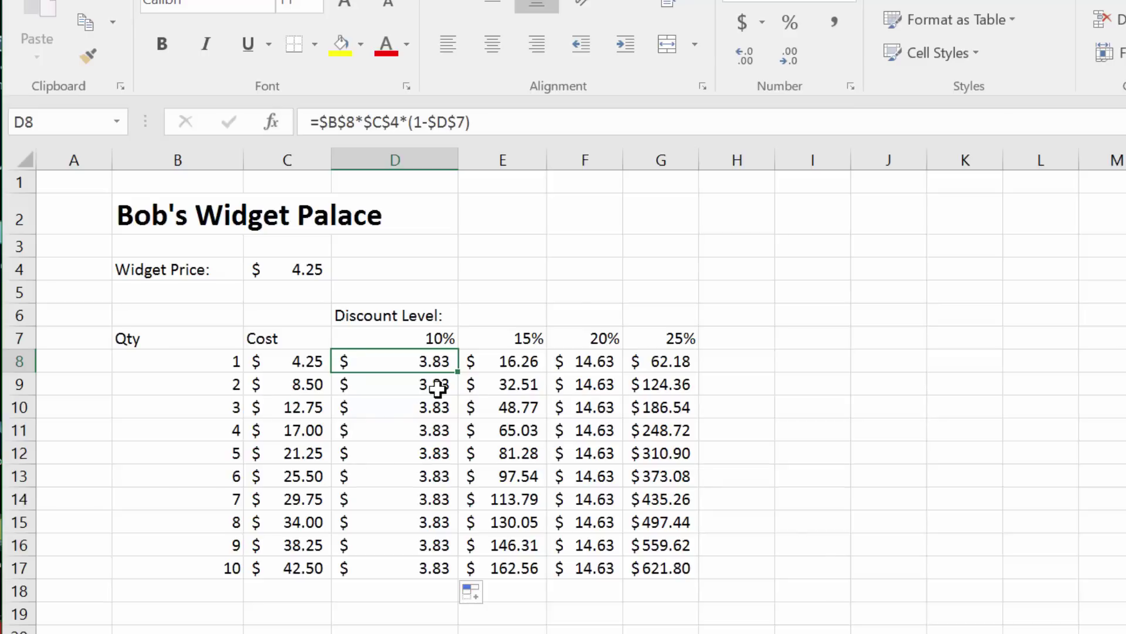
{"action": "key", "text": "F2"}
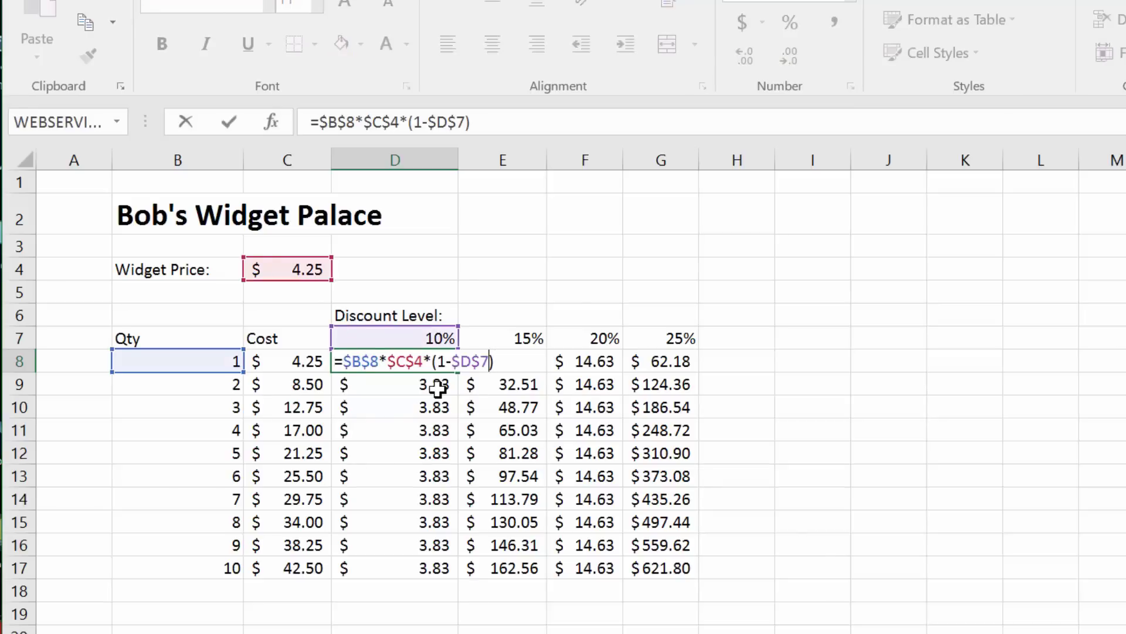
{"action": "key", "text": "Left"}
{"action": "key", "text": "Left"}
{"action": "key", "text": "Left"}
{"action": "key", "text": "Left"}
{"action": "key", "text": "Left"}
{"action": "key", "text": "Left"}
{"action": "key", "text": "Left"}
{"action": "key", "text": "Left"}
{"action": "key", "text": "Left"}
{"action": "key", "text": "Left"}
{"action": "key", "text": "Left"}
{"action": "key", "text": "Left"}
{"action": "key", "text": "Left"}
{"action": "key", "text": "Left"}
{"action": "key", "text": "Left"}
{"action": "key", "text": "Left"}
{"action": "key", "text": "Left"}
{"action": "key", "text": "Right"}
{"action": "key", "text": "Right"}
{"action": "key", "text": "BackSpace"}
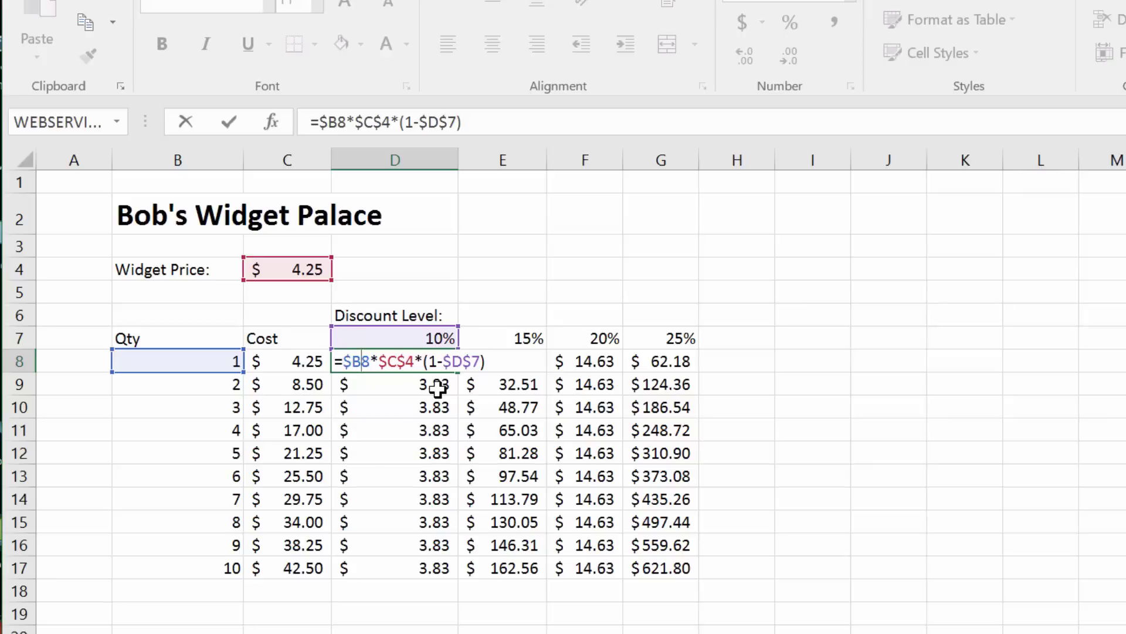
{"action": "type", "text": "$"}
{"action": "key", "text": "Return"}
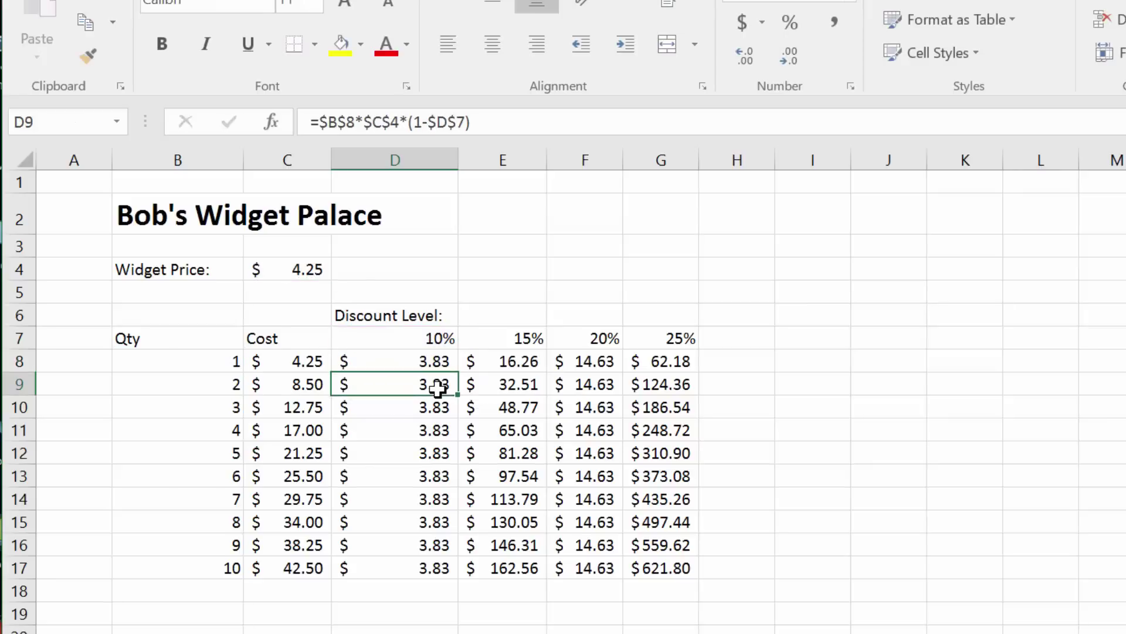
{"action": "left_click", "coordinate": [435, 357]}
{"action": "left_click_drag", "start_coordinate": [457, 372], "coordinate": [455, 572]}
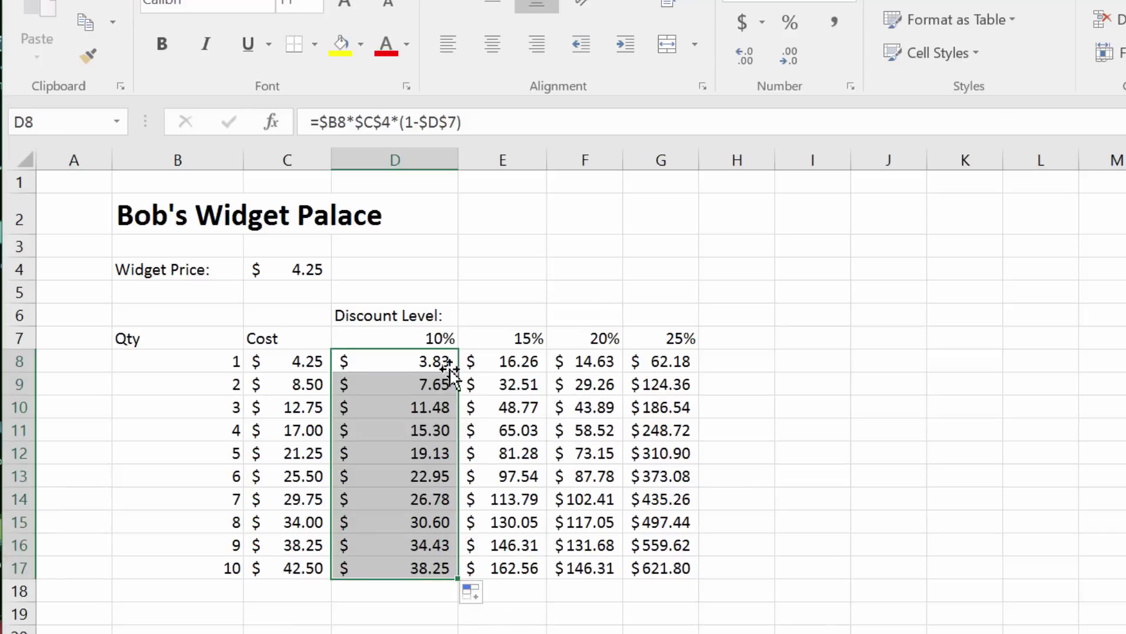
Change the discount reference in the D8 formula to the mixed reference D$7
{"action": "left_click", "coordinate": [413, 364]}
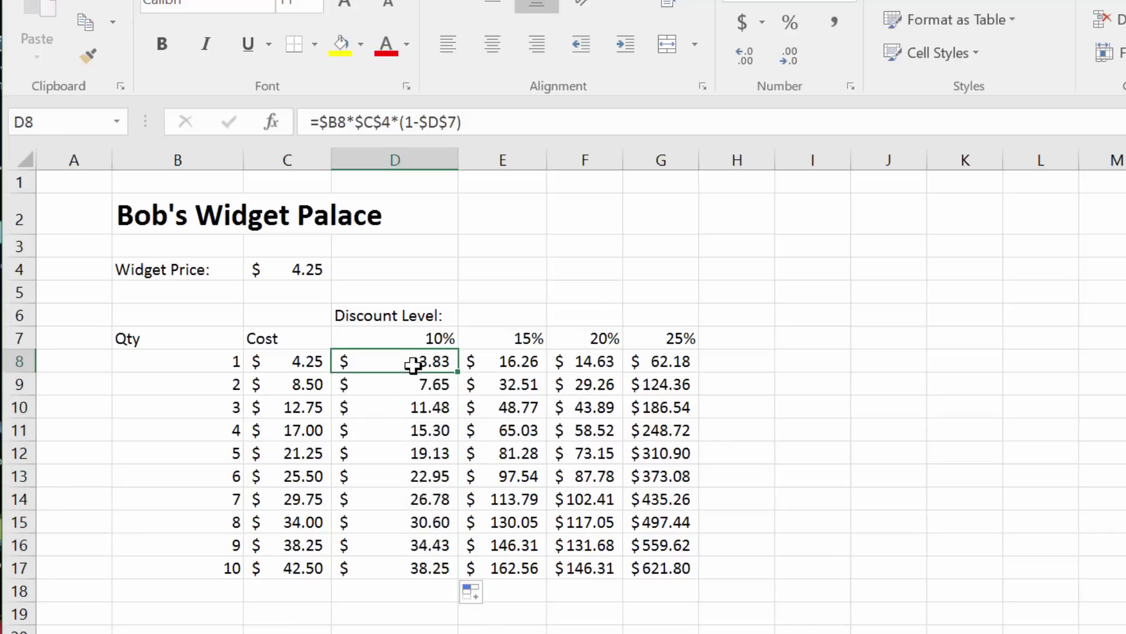
{"action": "key", "text": "F2"}
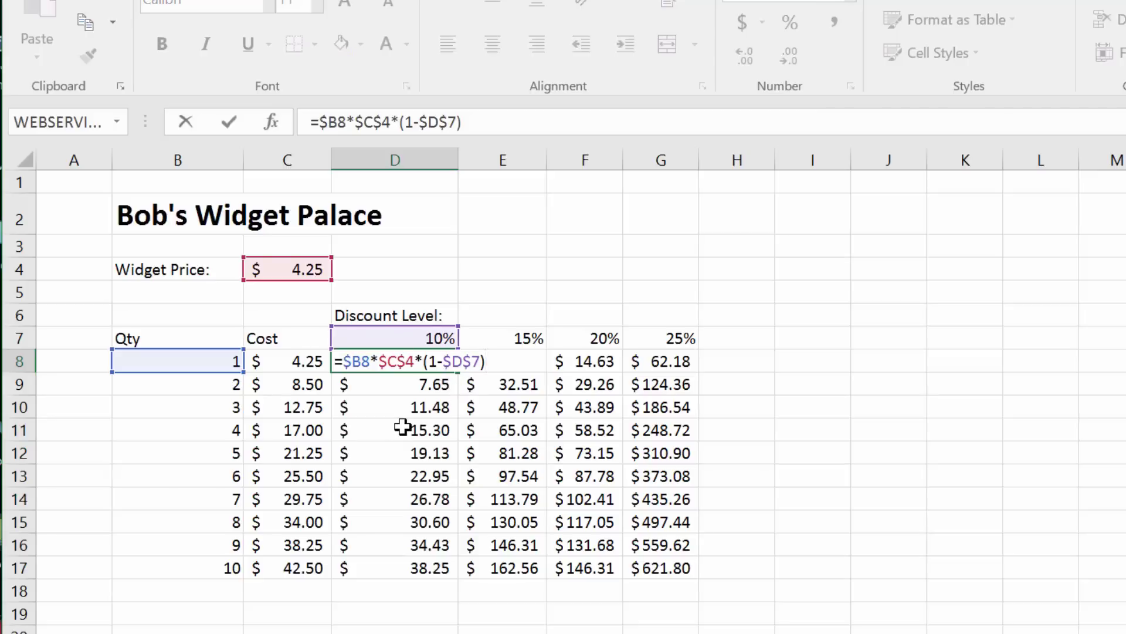
{"action": "left_click", "coordinate": [455, 360]}
{"action": "key", "text": "BackSpace"}
{"action": "key", "text": "Return"}
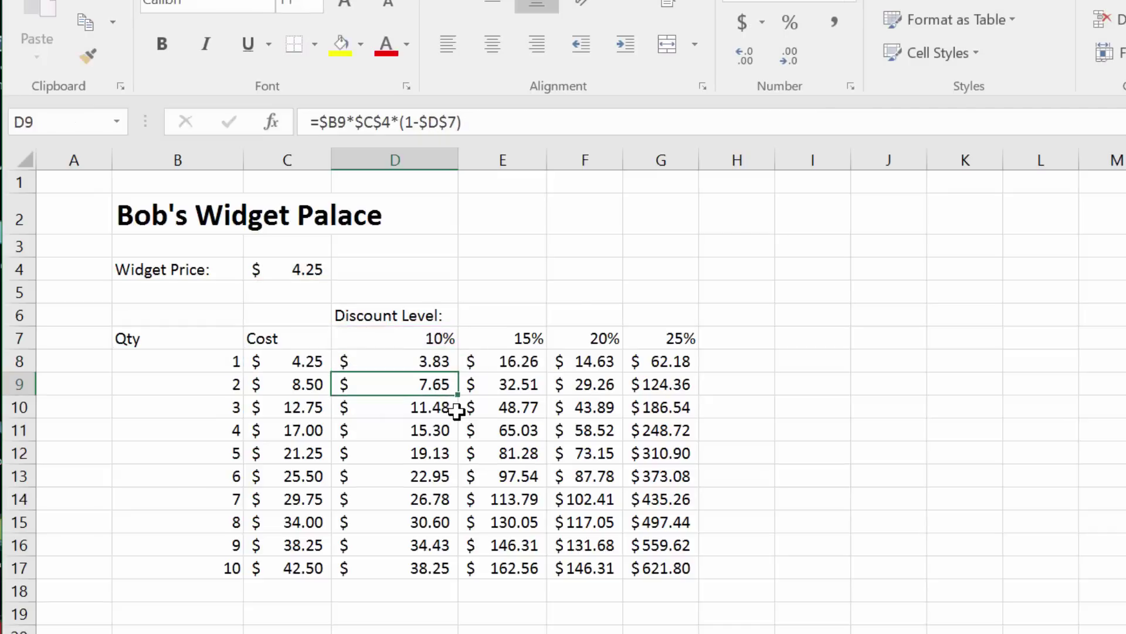
Copy the D8 formula across to G8 and fill D8:G8 down through row 17
{"action": "left_click", "coordinate": [383, 362]}
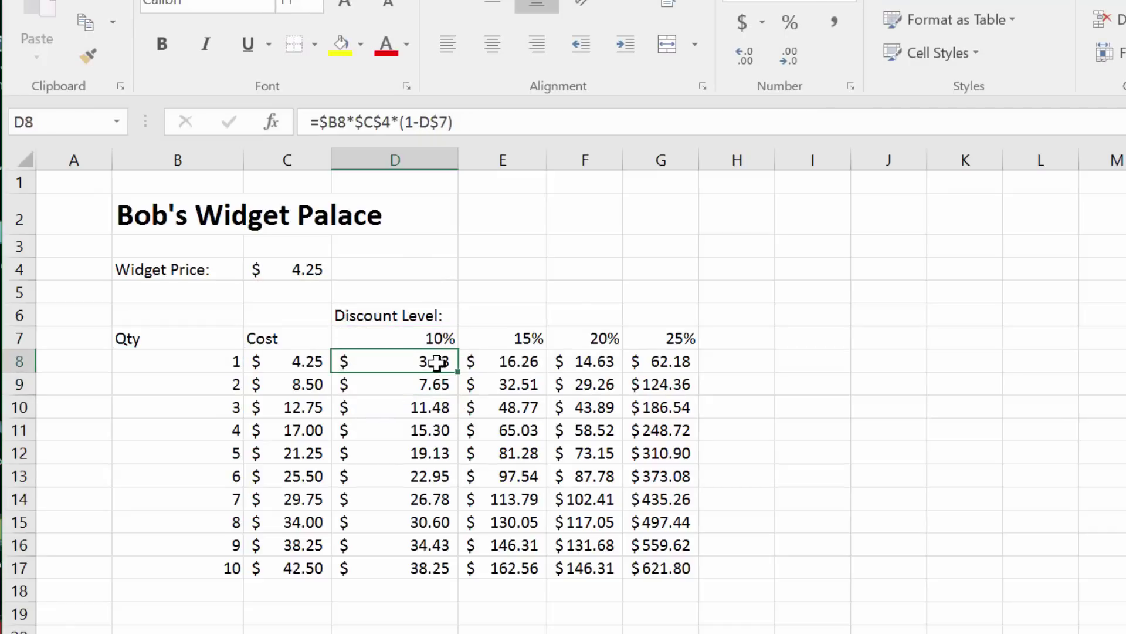
{"action": "left_click_drag", "start_coordinate": [458, 371], "coordinate": [698, 371]}
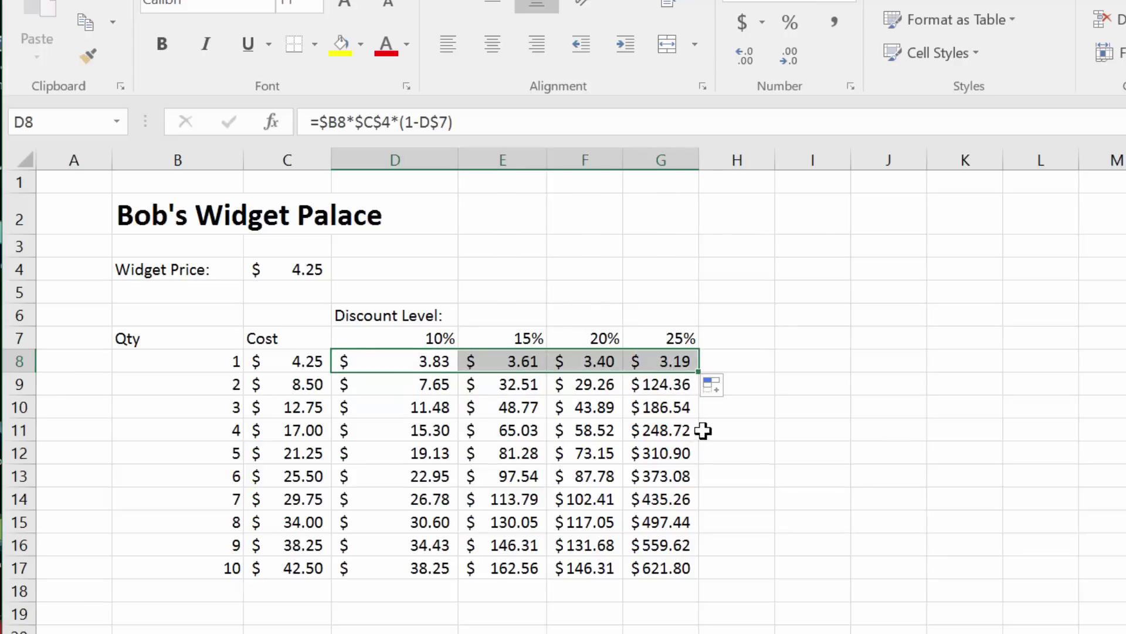
{"action": "left_click_drag", "start_coordinate": [702, 372], "coordinate": [690, 572]}
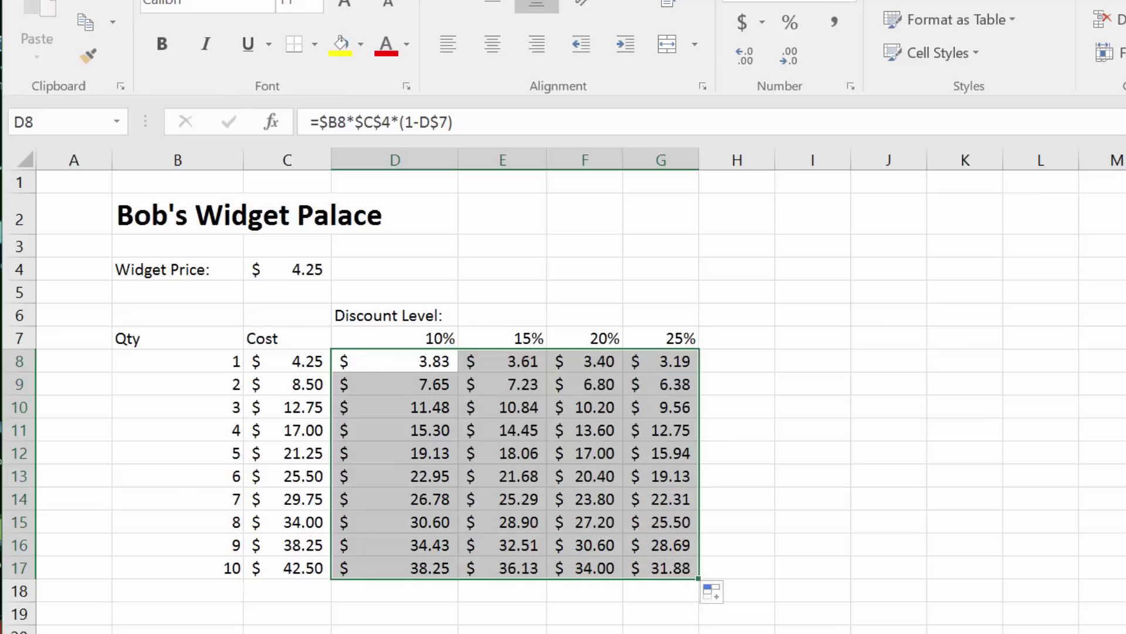
{"action": "left_click", "coordinate": [539, 299]}
Examine the price, quantity and discount references in the G17 formula one by one
{"action": "left_click", "coordinate": [661, 568]}
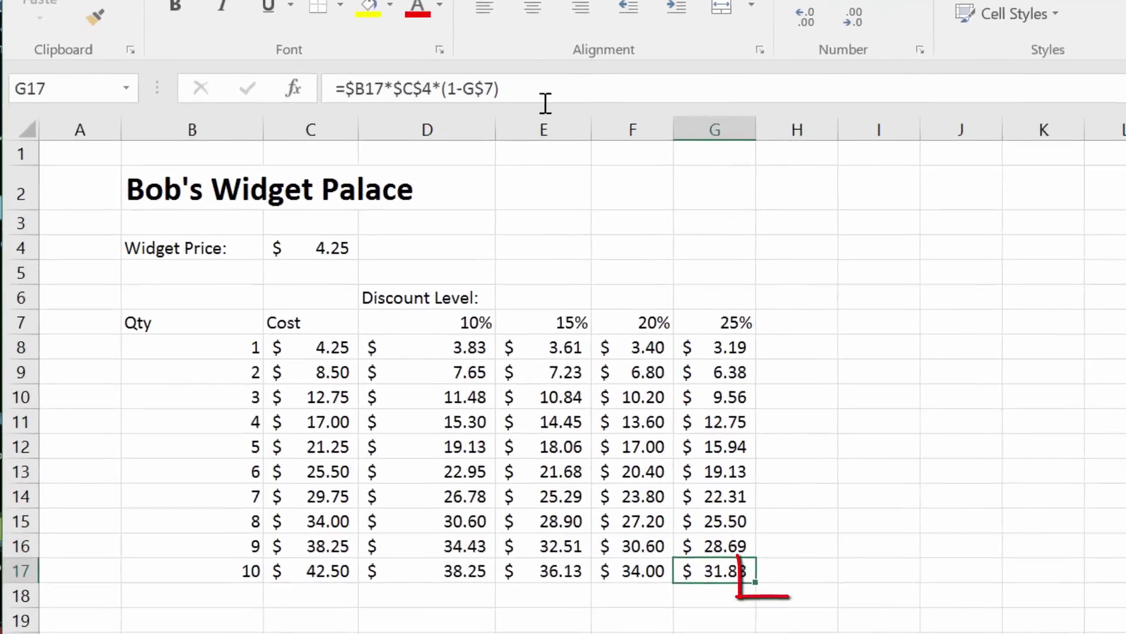
{"action": "left_click", "coordinate": [511, 123]}
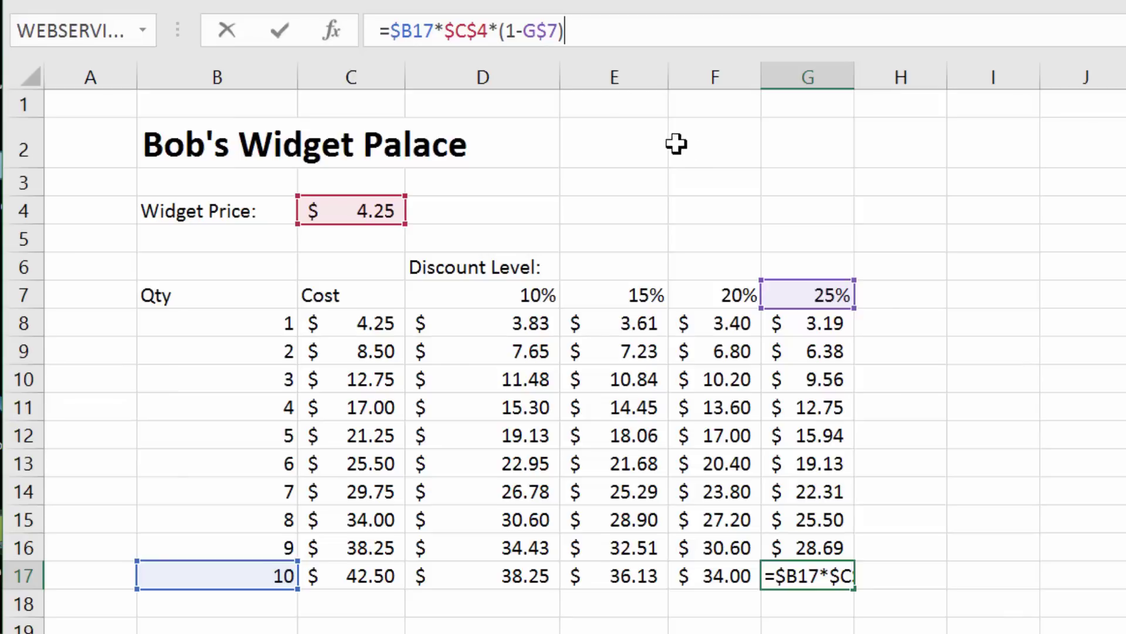
{"action": "double_click", "coordinate": [476, 31]}
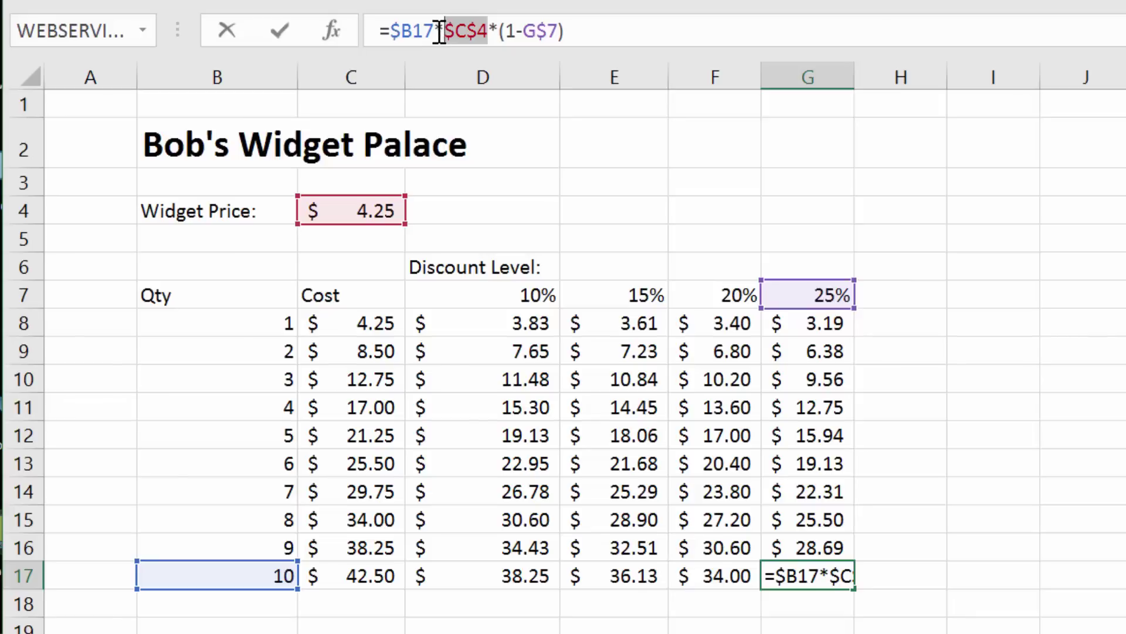
{"action": "left_click_drag", "start_coordinate": [435, 32], "coordinate": [390, 35]}
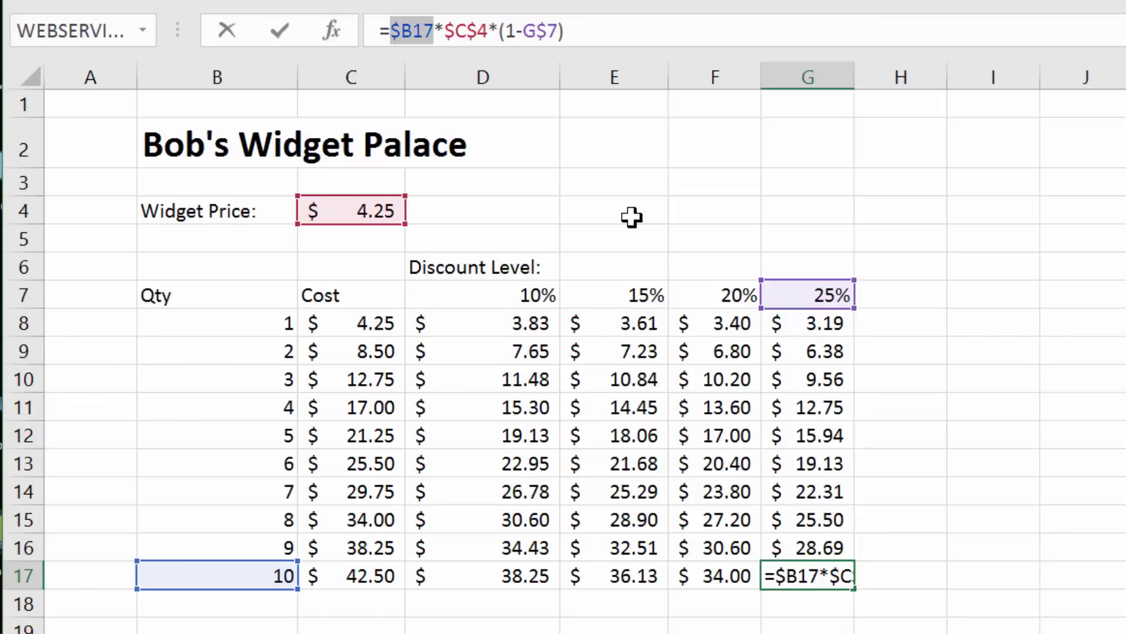
{"action": "left_click", "coordinate": [530, 34]}
{"action": "left_click_drag", "start_coordinate": [530, 34], "coordinate": [573, 29]}
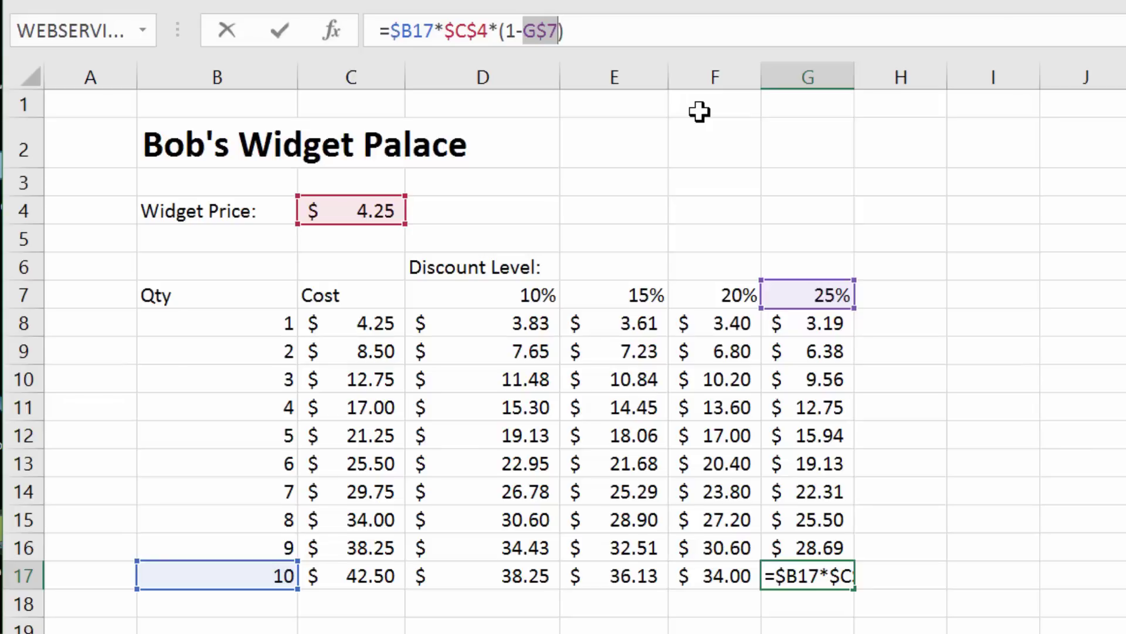